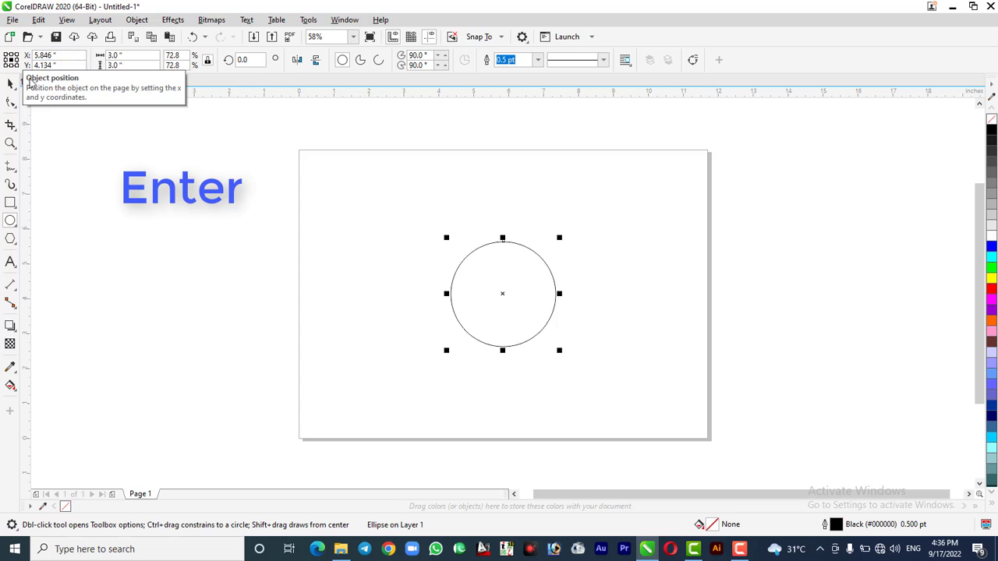
Duplicate the 3-inch circle as a concentric inner circle about 2.16 inches in diameter
{"action": "left_click", "coordinate": [11, 83]}
{"action": "key", "text": "F4"}
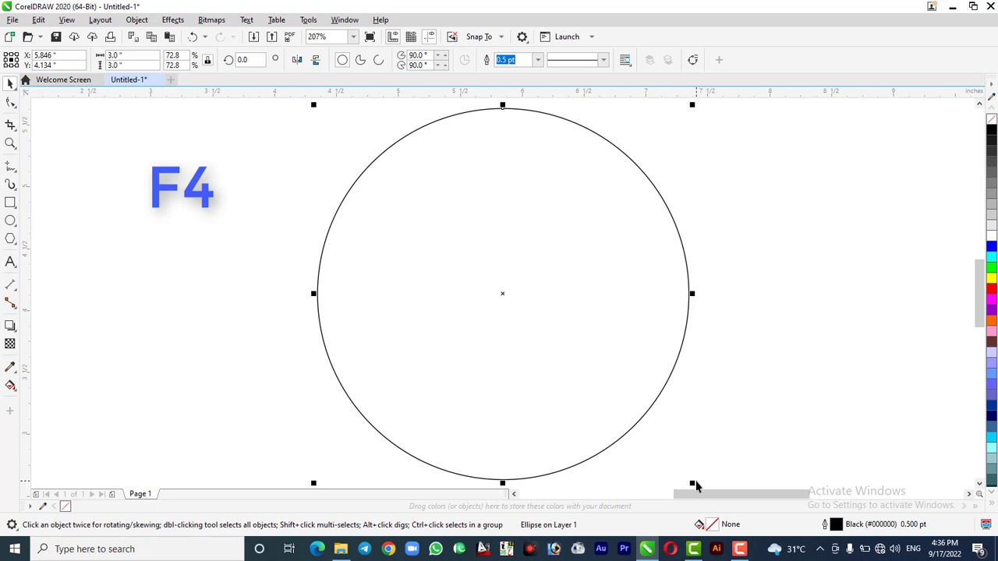
{"action": "left_click_drag", "start_coordinate": [692, 483], "coordinate": [633, 436]}
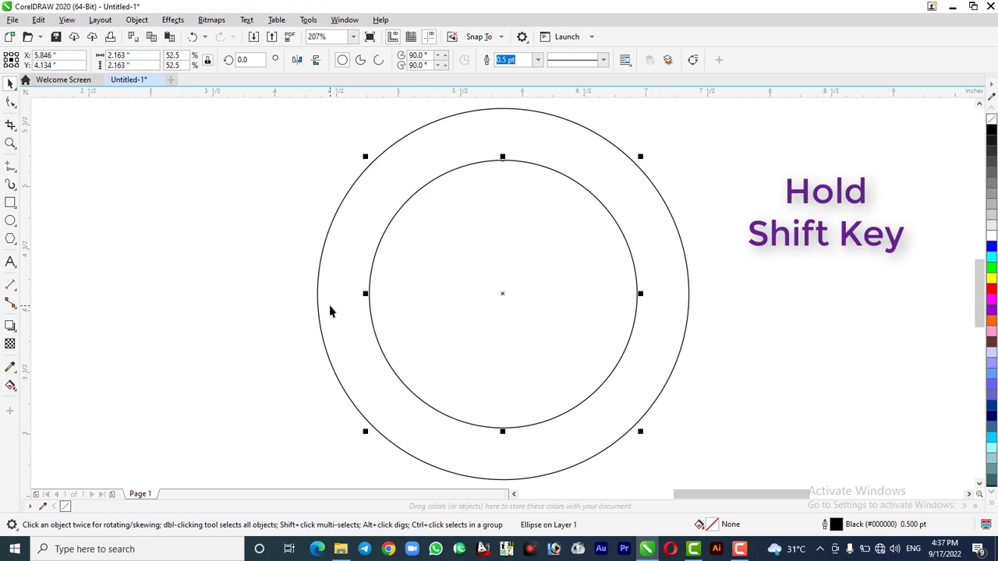
Trim the outer circle with the inner one to form a ring, and delete the leftover inner circle
{"action": "left_click", "coordinate": [329, 308], "text": "shift"}
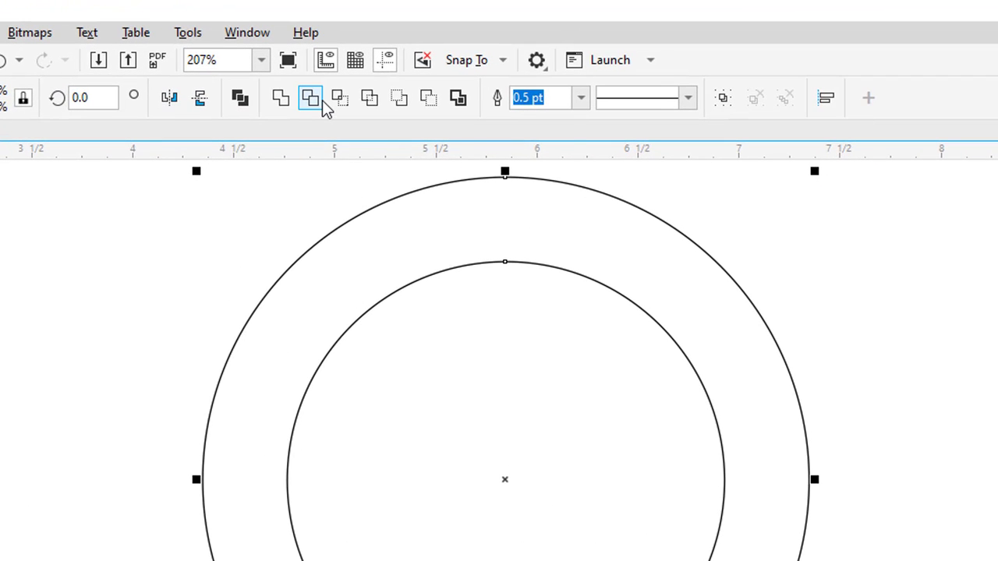
{"action": "left_click", "coordinate": [316, 100]}
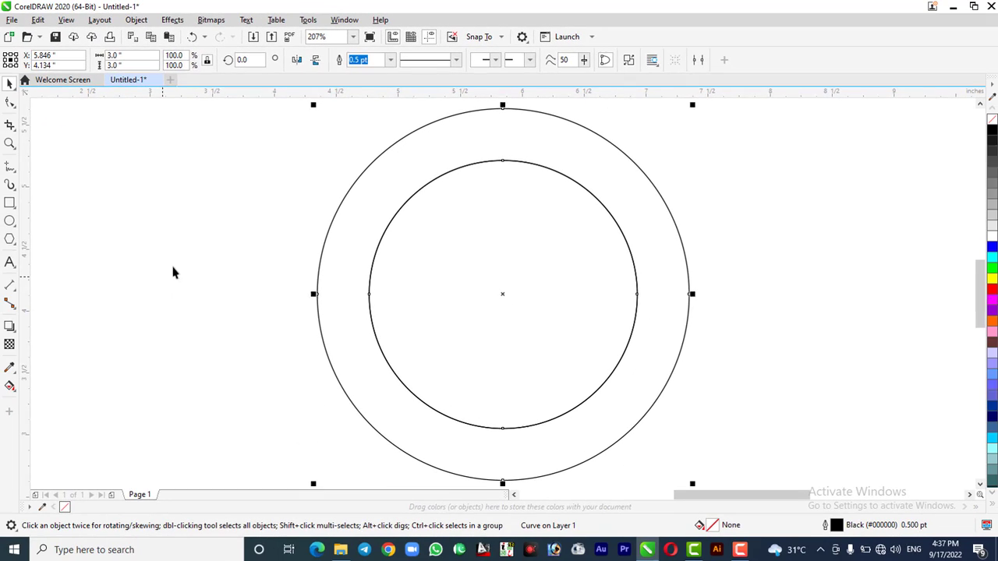
{"action": "left_click", "coordinate": [174, 272]}
{"action": "scroll", "coordinate": [413, 233], "scroll_direction": "down", "scroll_amount": 3}
{"action": "left_click_drag", "start_coordinate": [435, 254], "coordinate": [609, 254]}
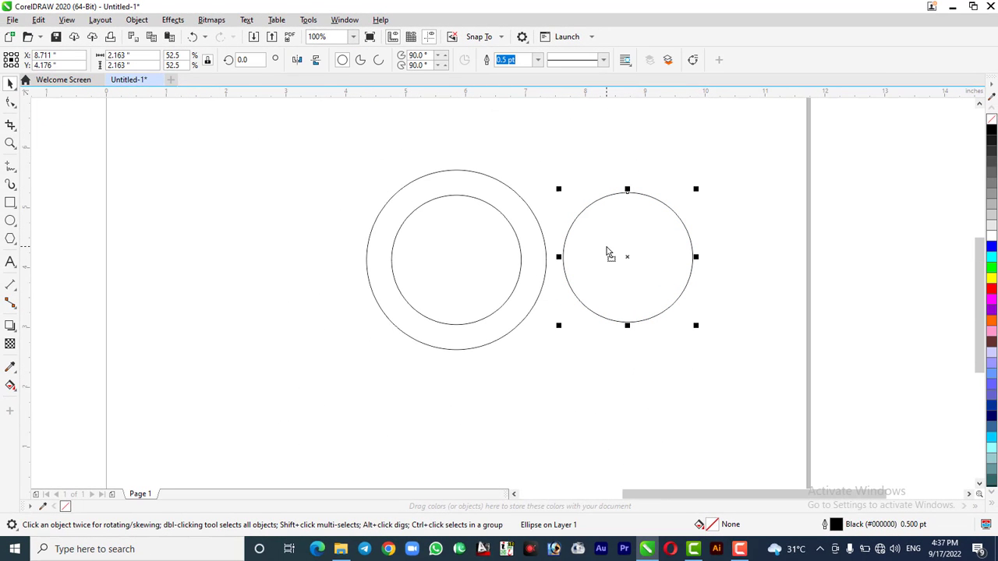
{"action": "key", "text": "Delete"}
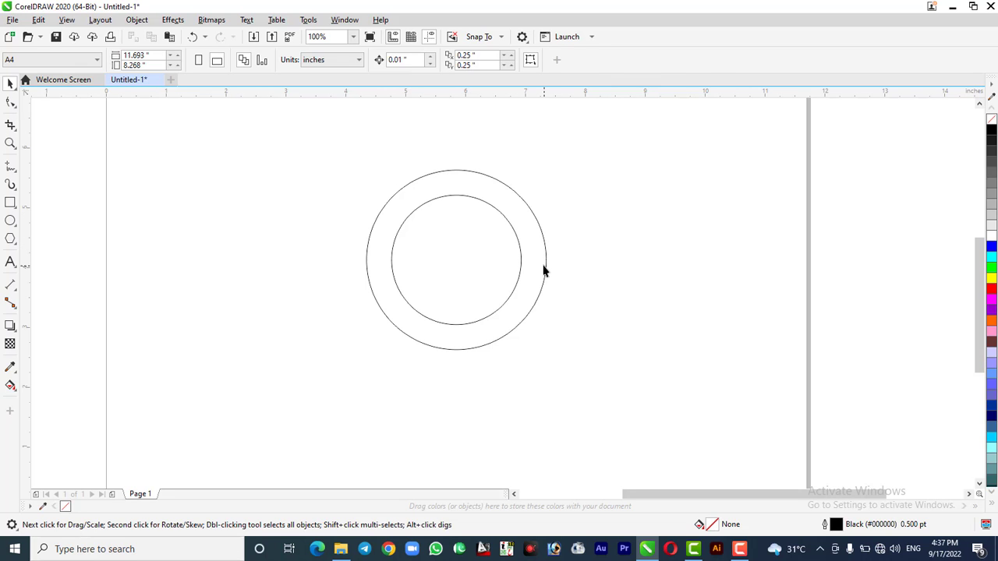
Try moving the ring toward the lower left of the page and undo the move
{"action": "left_click_drag", "start_coordinate": [543, 271], "coordinate": [474, 353]}
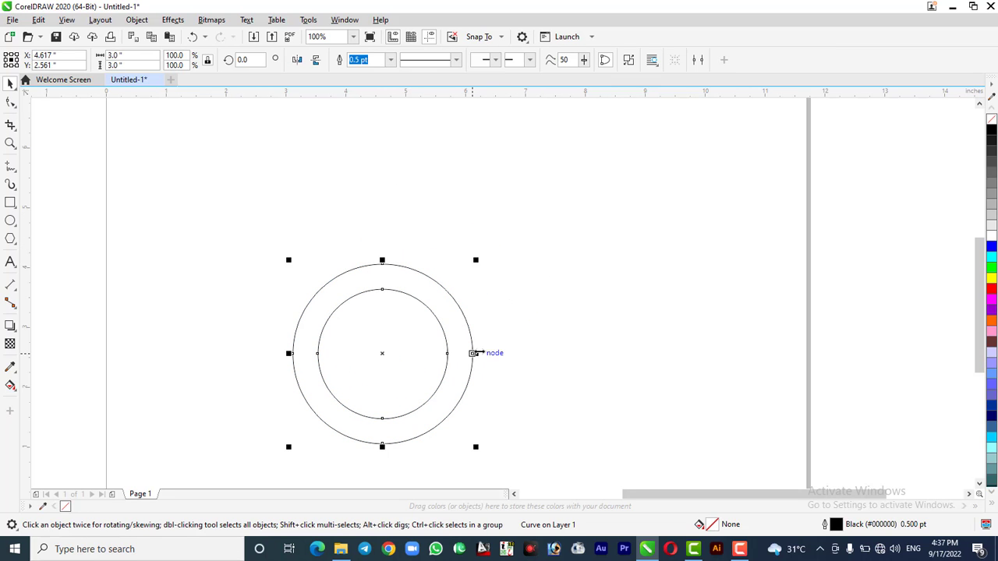
{"action": "key", "text": "ctrl+z"}
{"action": "left_click", "coordinate": [633, 297]}
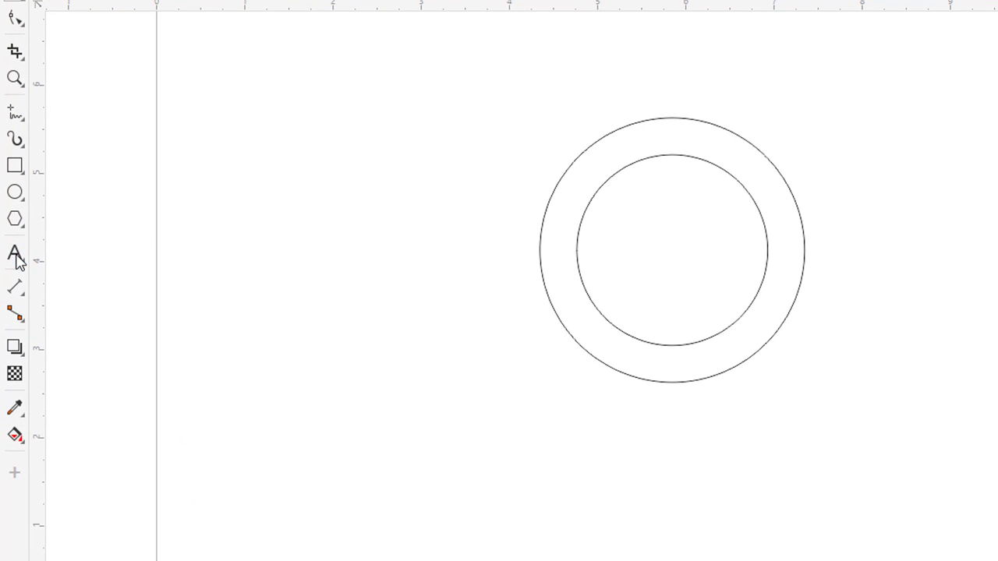
Add an artistic text letter "S" beside the ring and set its font to Arial Black
{"action": "left_click", "coordinate": [17, 257]}
{"action": "left_click", "coordinate": [293, 225]}
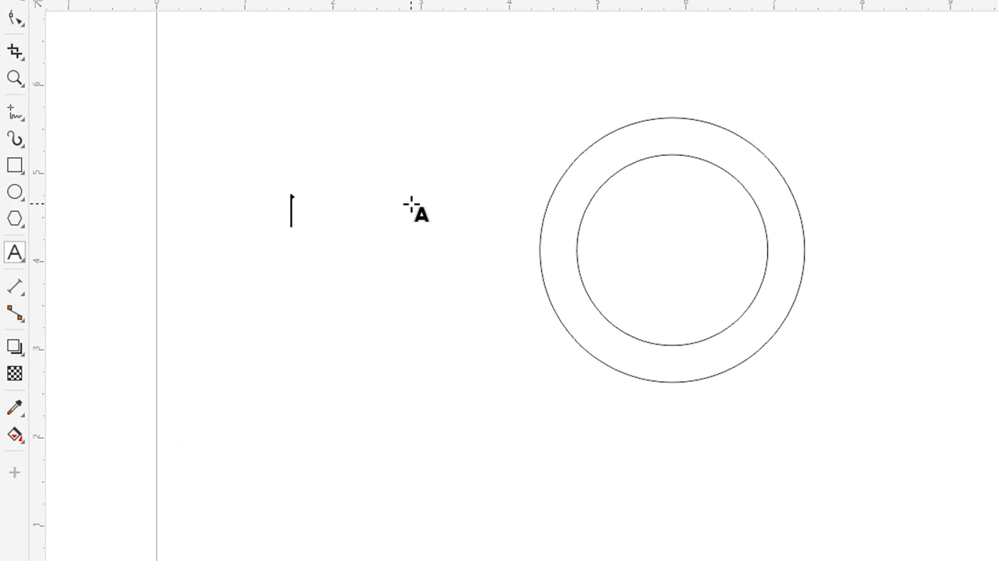
{"action": "type", "text": "S"}
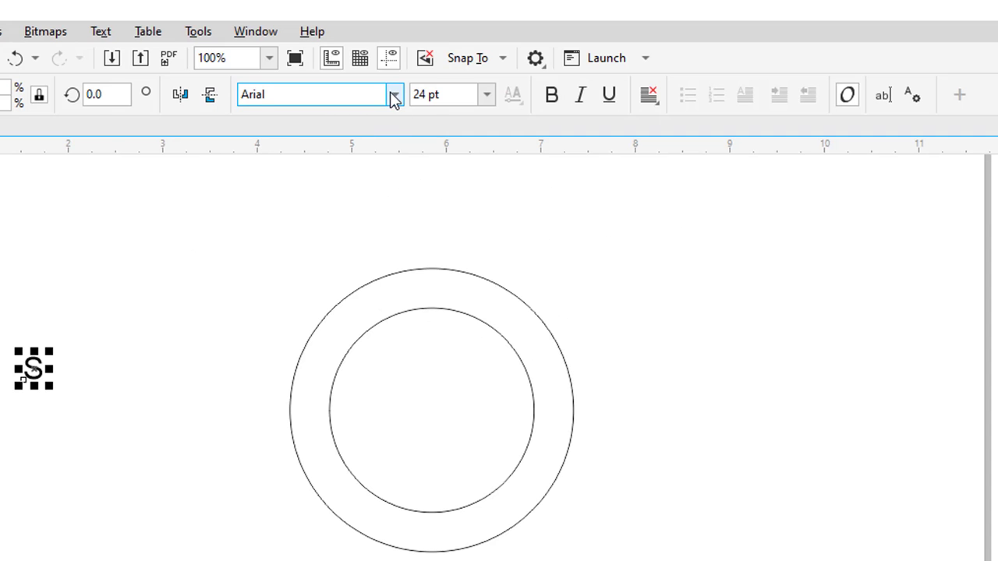
{"action": "left_click", "coordinate": [433, 59]}
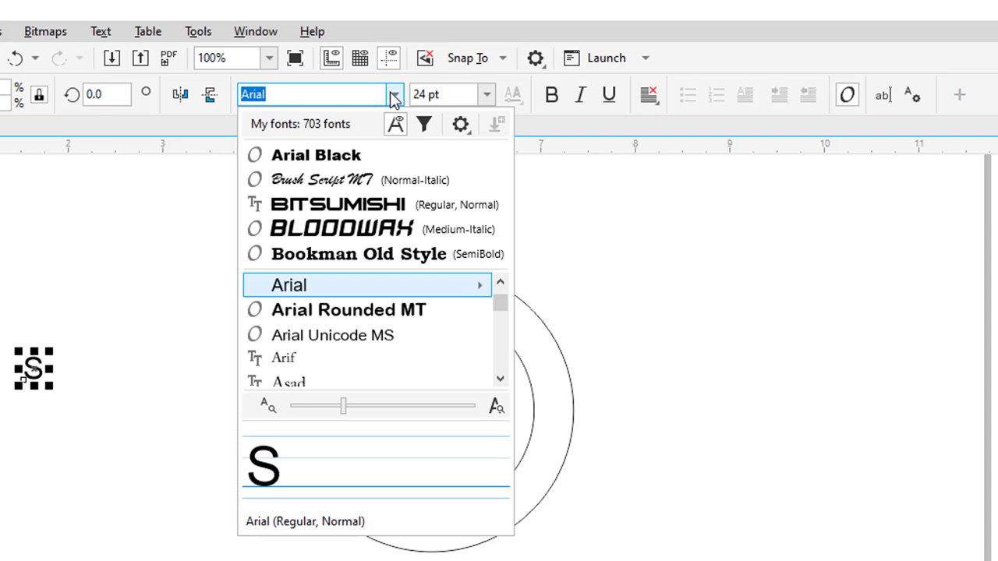
{"action": "left_click", "coordinate": [348, 160]}
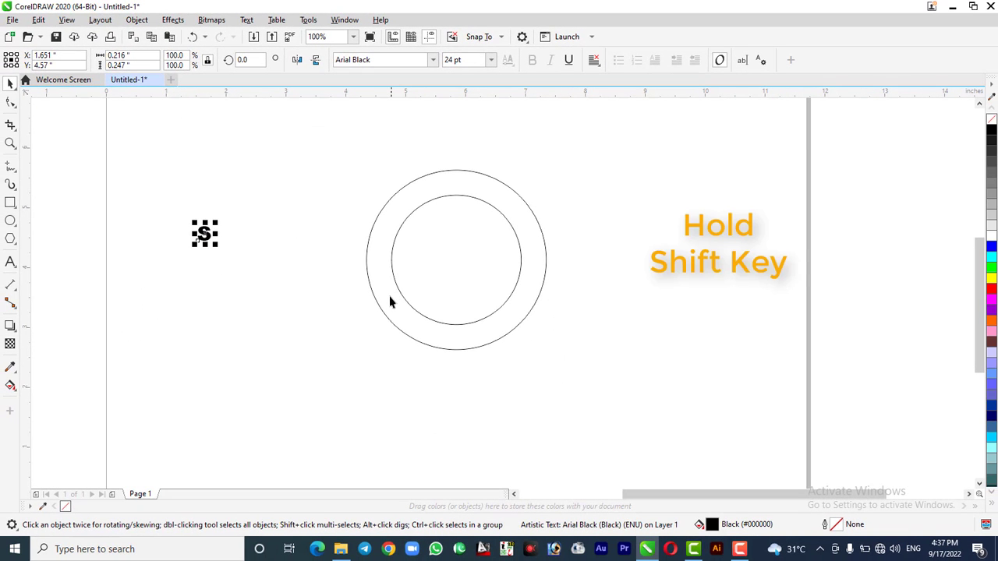
Centre the letter S horizontally and vertically on the ring
{"action": "left_click", "coordinate": [390, 297], "text": "shift"}
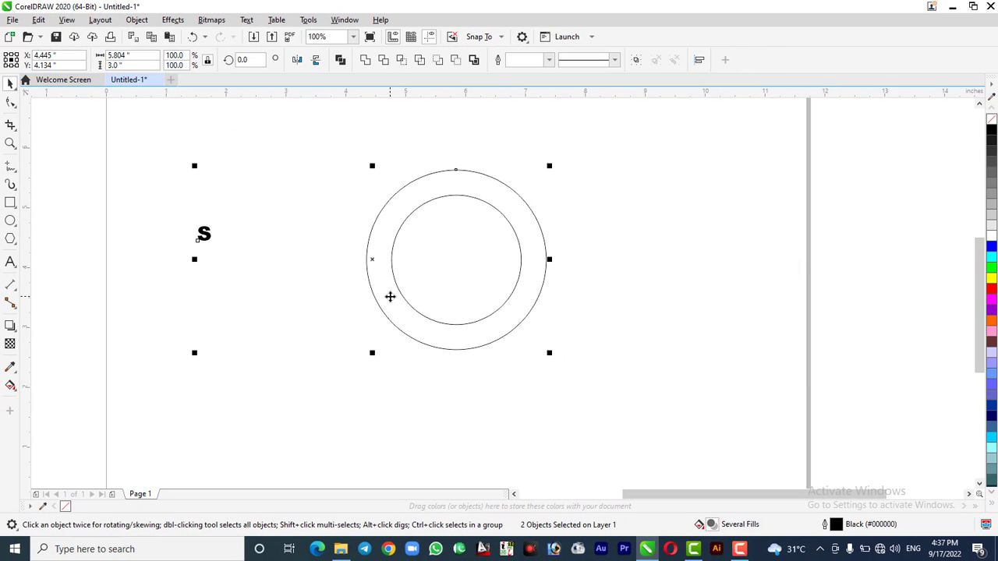
{"action": "key", "text": "c"}
{"action": "key", "text": "e"}
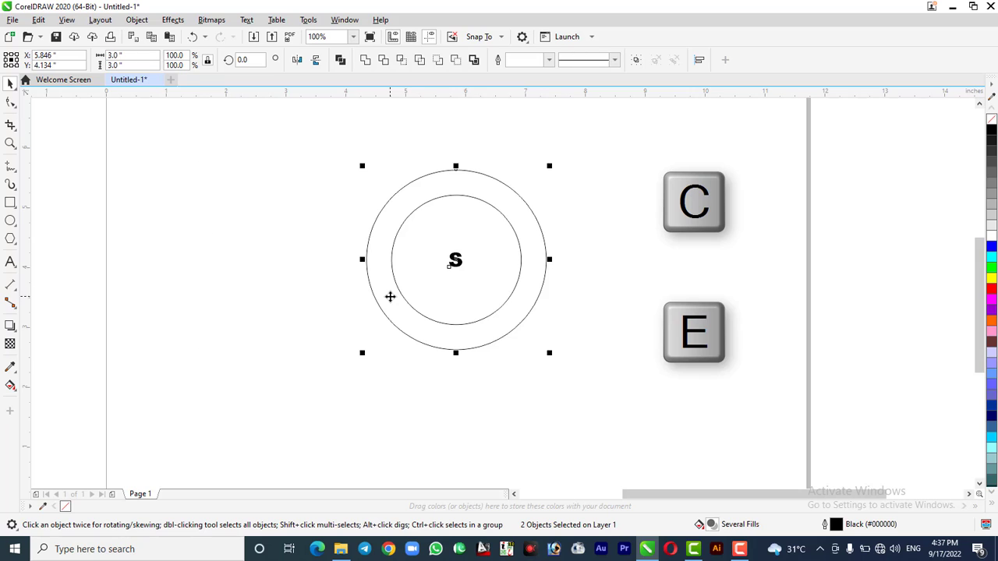
{"action": "left_click", "coordinate": [595, 283]}
Enlarge the S from its centre to about 1.70 by 1.94 inches so it fills the ring's opening
{"action": "left_click", "coordinate": [456, 260]}
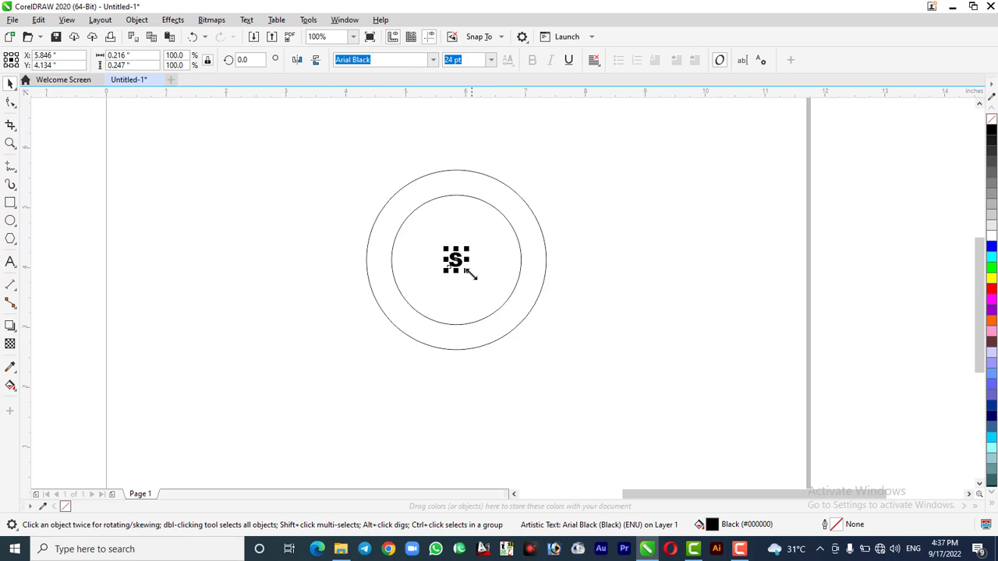
{"action": "left_click_drag", "start_coordinate": [470, 274], "coordinate": [513, 330]}
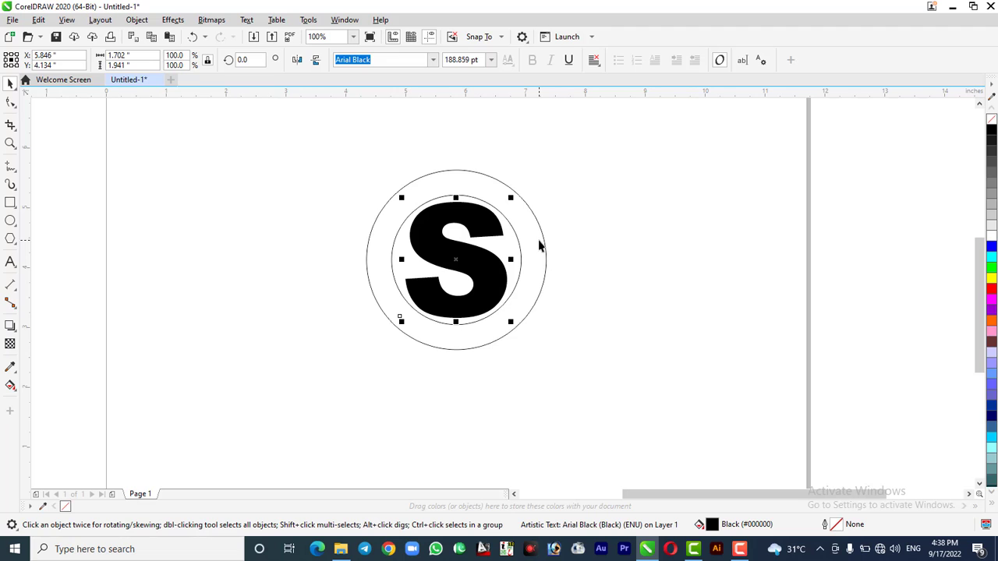
{"action": "left_click", "coordinate": [653, 247]}
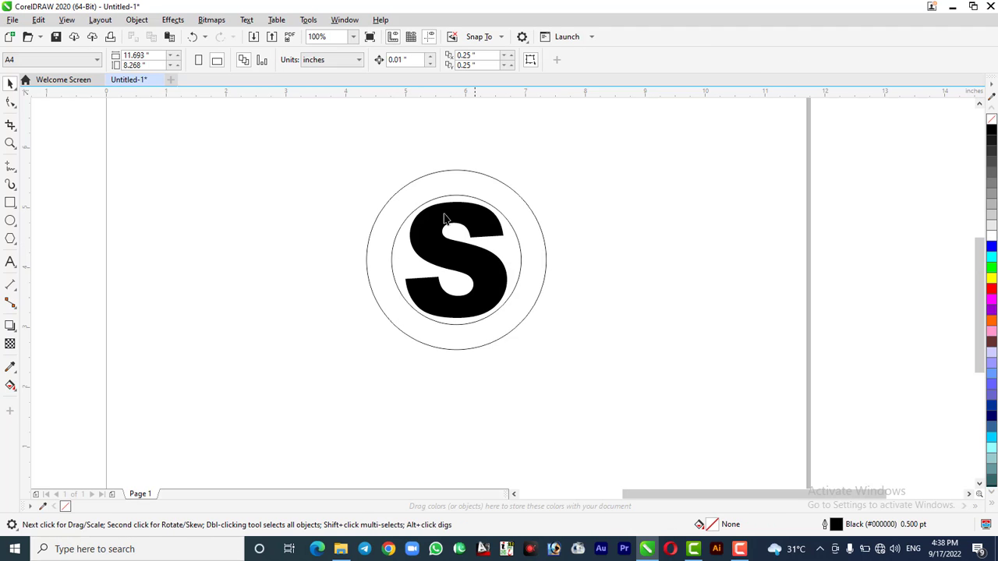
Weld the S and the ring into a single curve and add a perspective to it
{"action": "left_click_drag", "start_coordinate": [611, 359], "coordinate": [630, 379]}
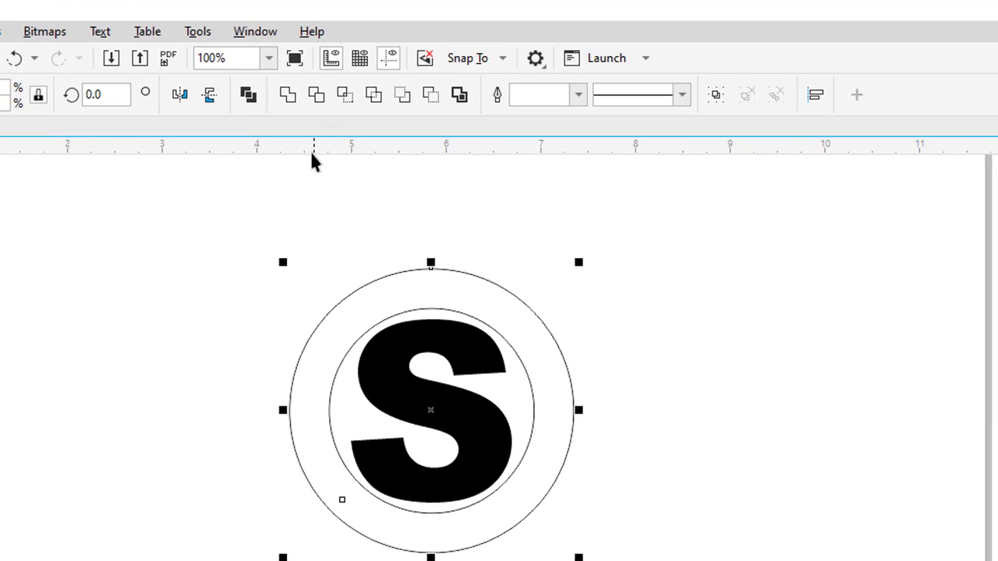
{"action": "left_click", "coordinate": [288, 95]}
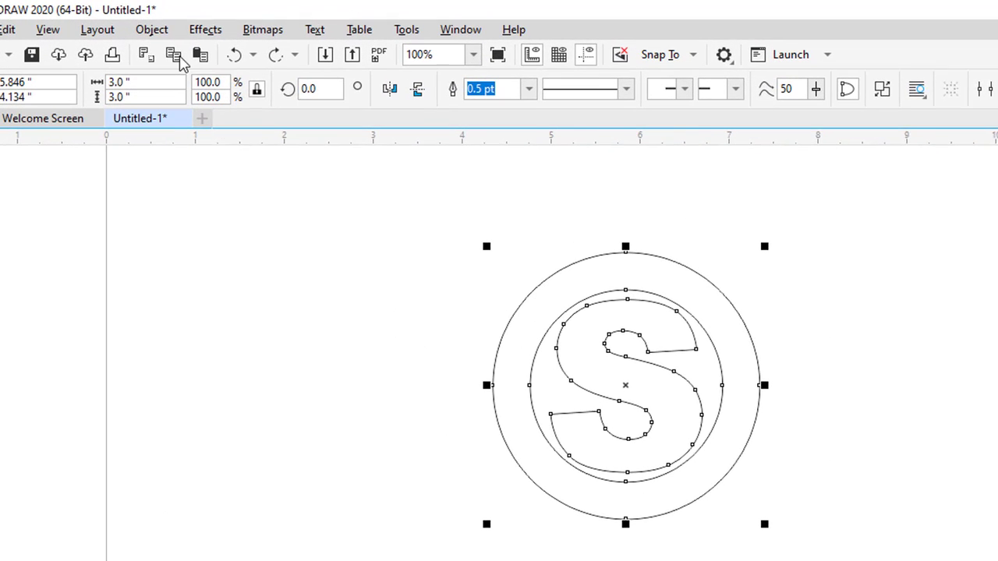
{"action": "left_click", "coordinate": [153, 32]}
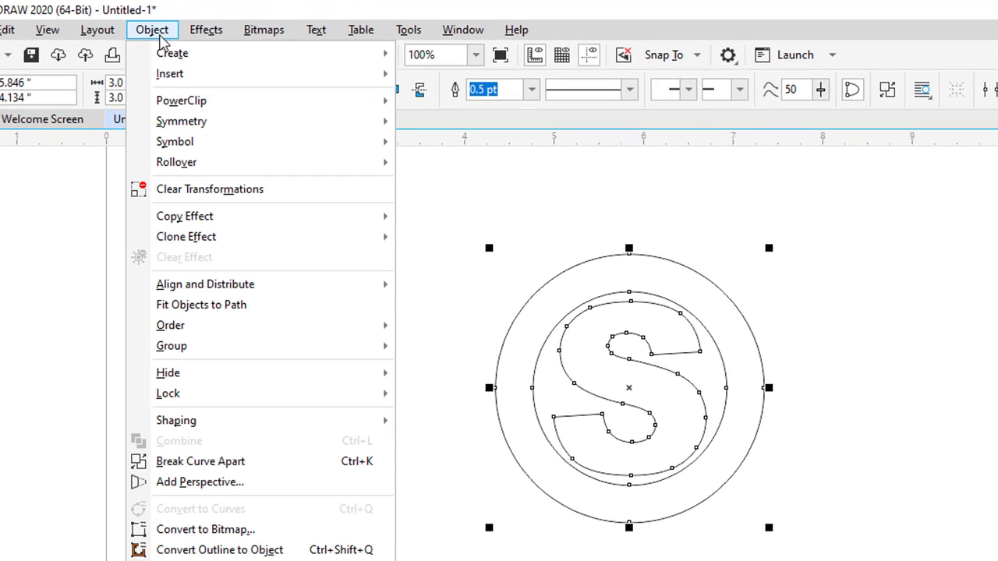
{"action": "left_click", "coordinate": [222, 483]}
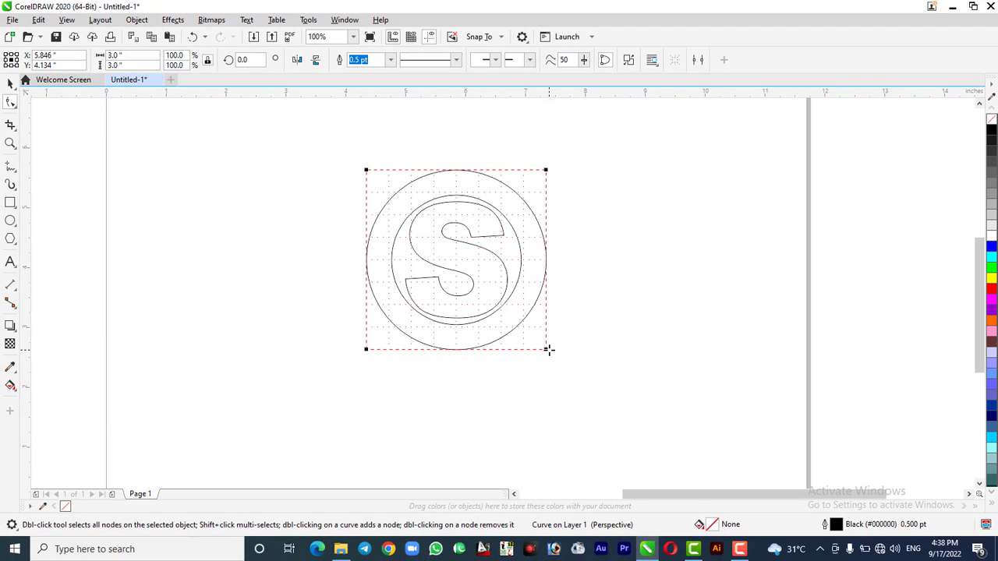
Shift the four perspective corners of the emblem so that it looks tilted and slants toward the lower right
{"action": "left_click_drag", "start_coordinate": [548, 350], "coordinate": [582, 336]}
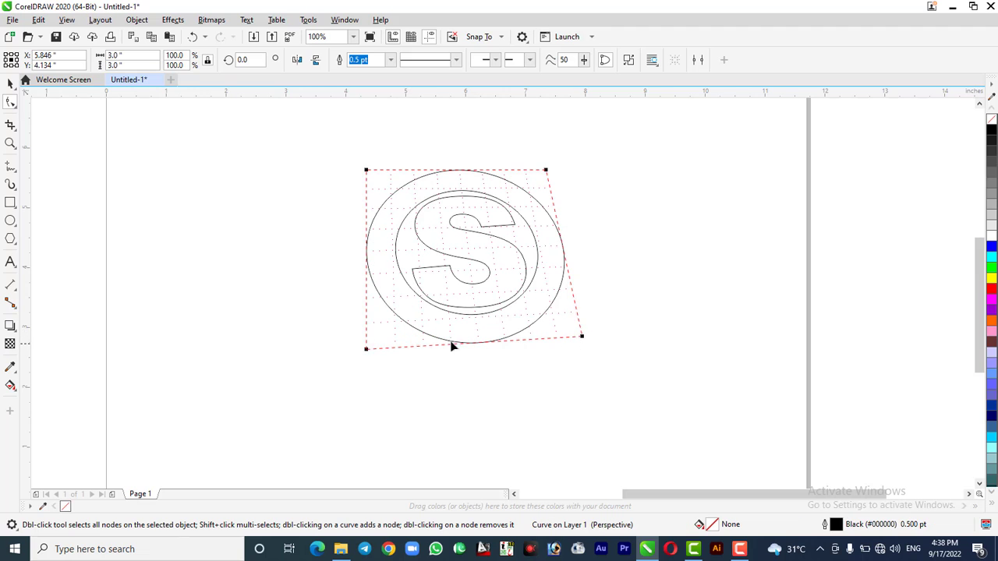
{"action": "left_click_drag", "start_coordinate": [367, 349], "coordinate": [386, 343]}
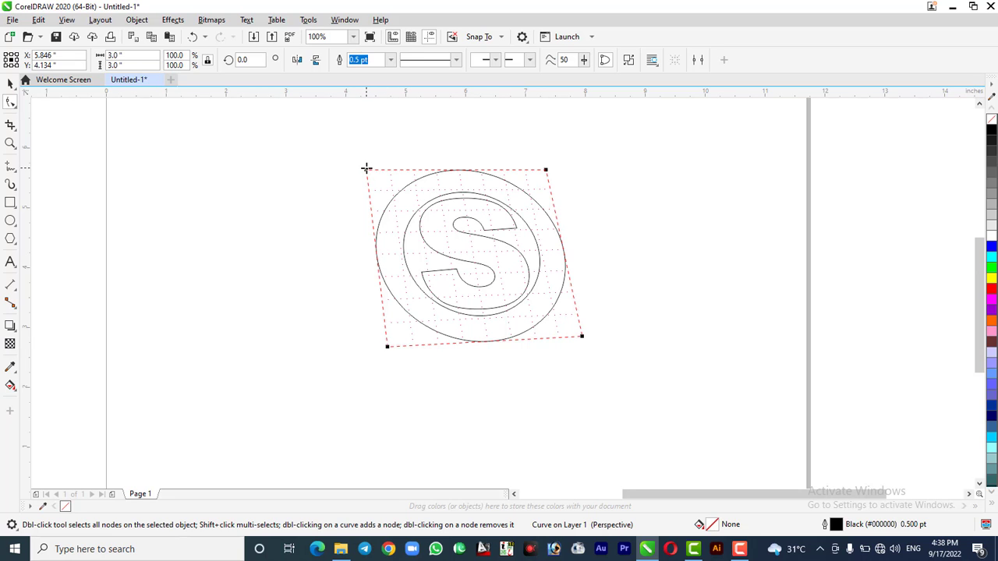
{"action": "left_click_drag", "start_coordinate": [367, 168], "coordinate": [364, 182]}
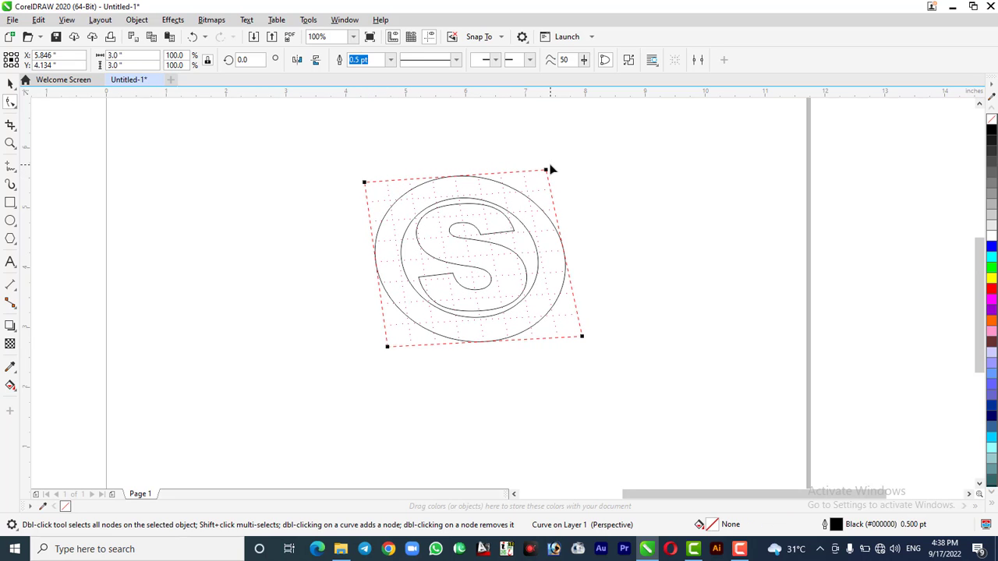
{"action": "left_click_drag", "start_coordinate": [547, 169], "coordinate": [561, 178]}
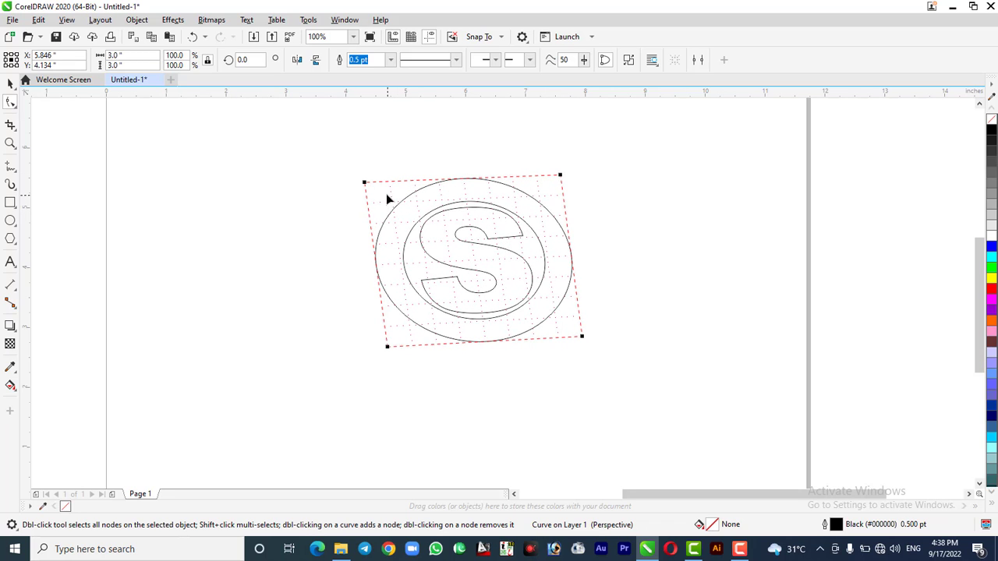
{"action": "left_click_drag", "start_coordinate": [364, 181], "coordinate": [367, 181]}
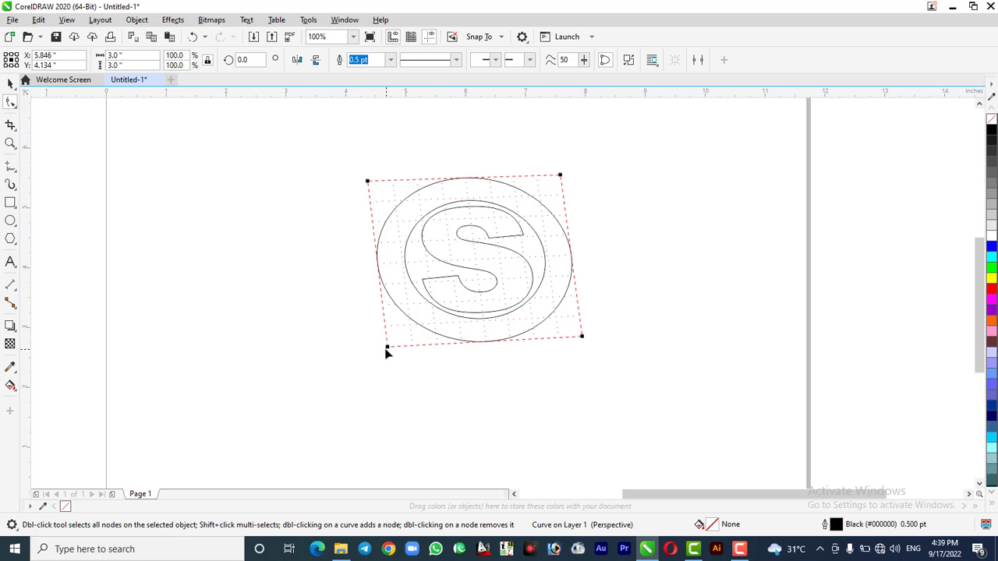
{"action": "left_click_drag", "start_coordinate": [388, 353], "coordinate": [377, 351]}
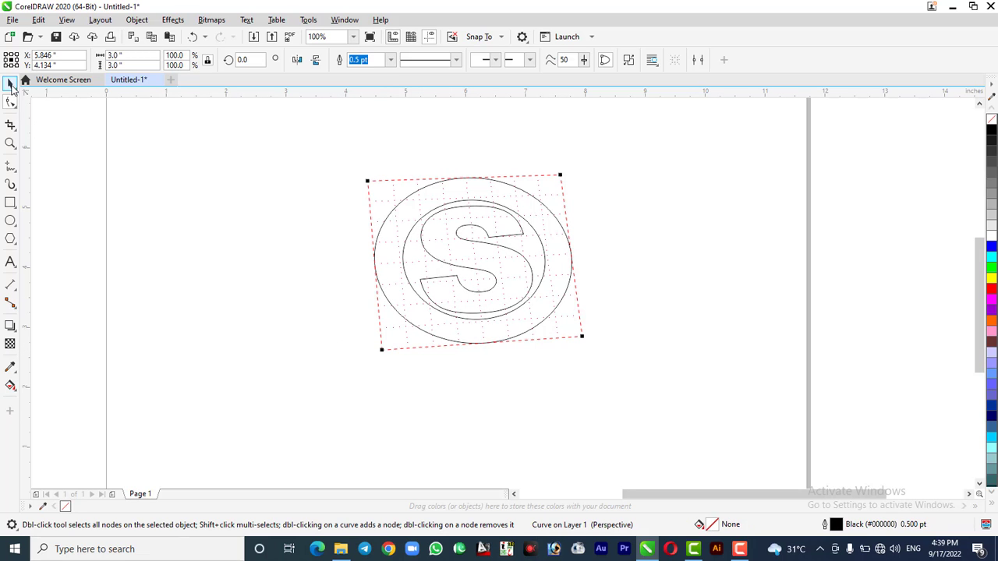
{"action": "left_click", "coordinate": [10, 84]}
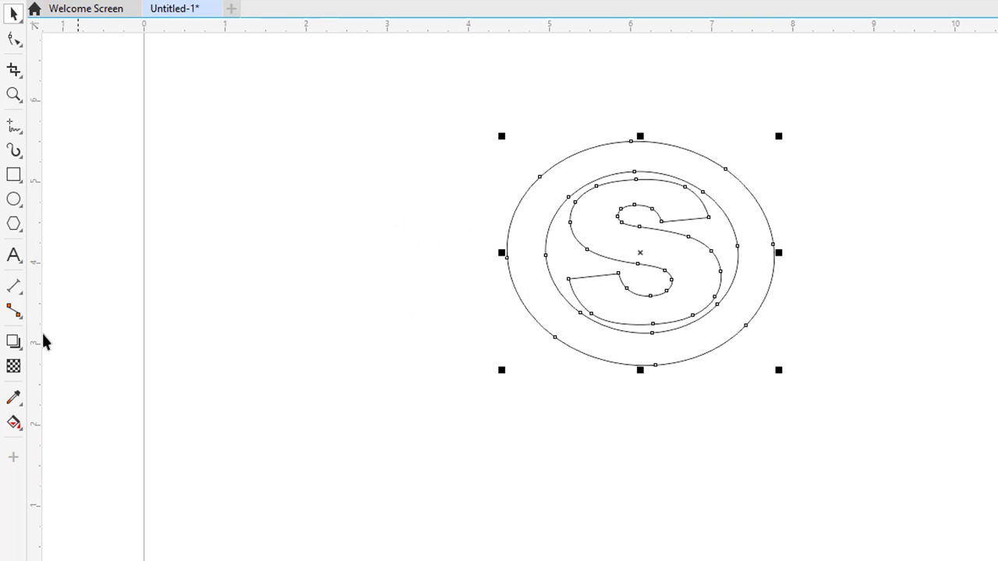
Extrude the emblem upward with its vanishing point at about -0.047 by 0.911 inches from the centre
{"action": "left_click", "coordinate": [14, 344]}
{"action": "left_click", "coordinate": [13, 341]}
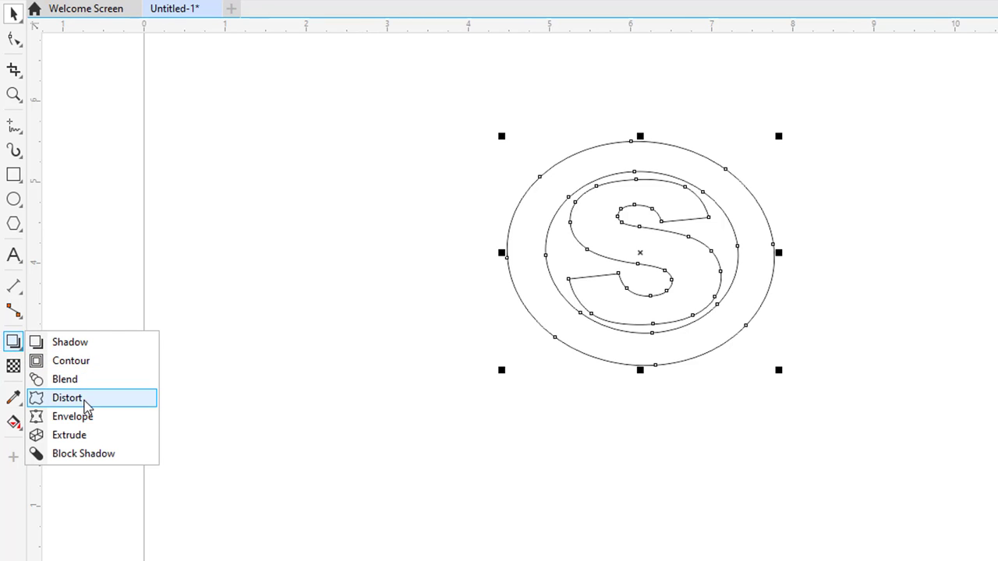
{"action": "left_click", "coordinate": [87, 436]}
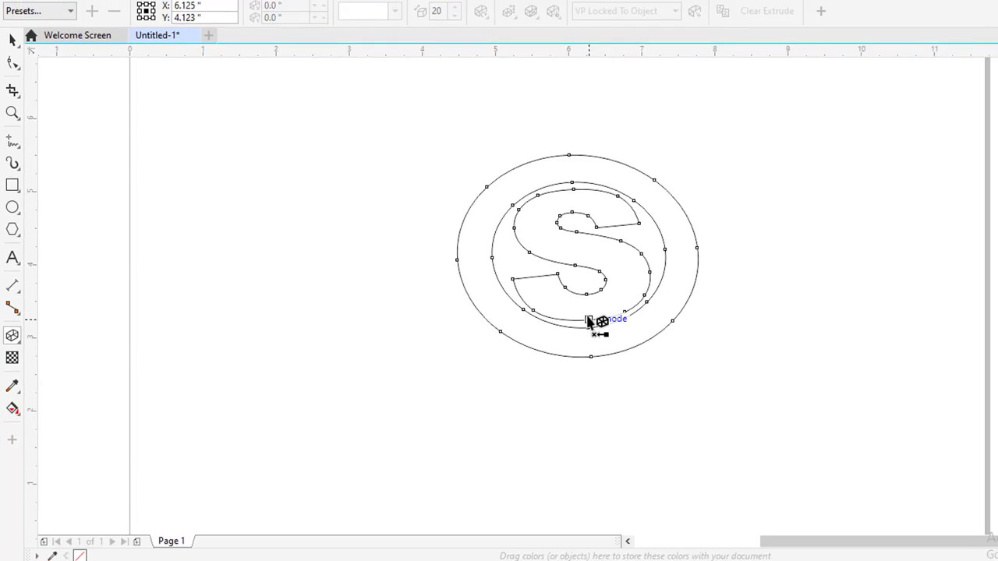
{"action": "left_click_drag", "start_coordinate": [591, 322], "coordinate": [573, 196]}
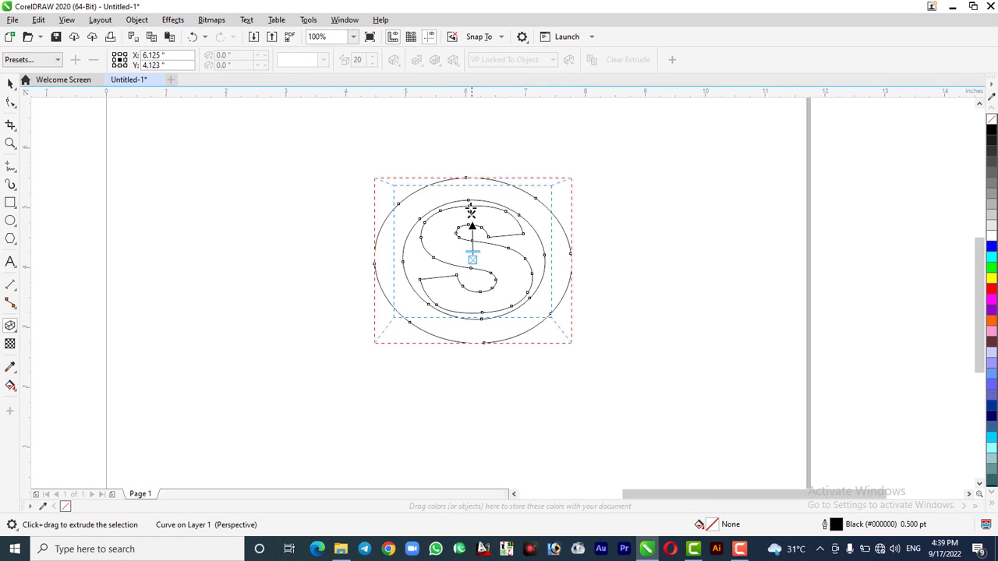
{"action": "left_click_drag", "start_coordinate": [470, 212], "coordinate": [469, 205]}
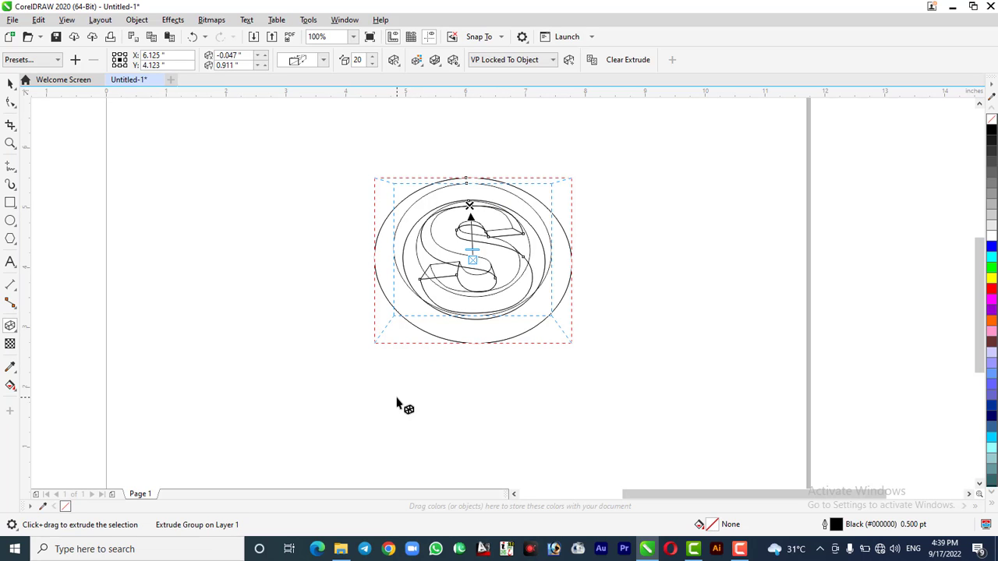
Fill the extruded emblem with light gray and change the extrusion type to a parallel extrusion toward the front
{"action": "left_click", "coordinate": [990, 218]}
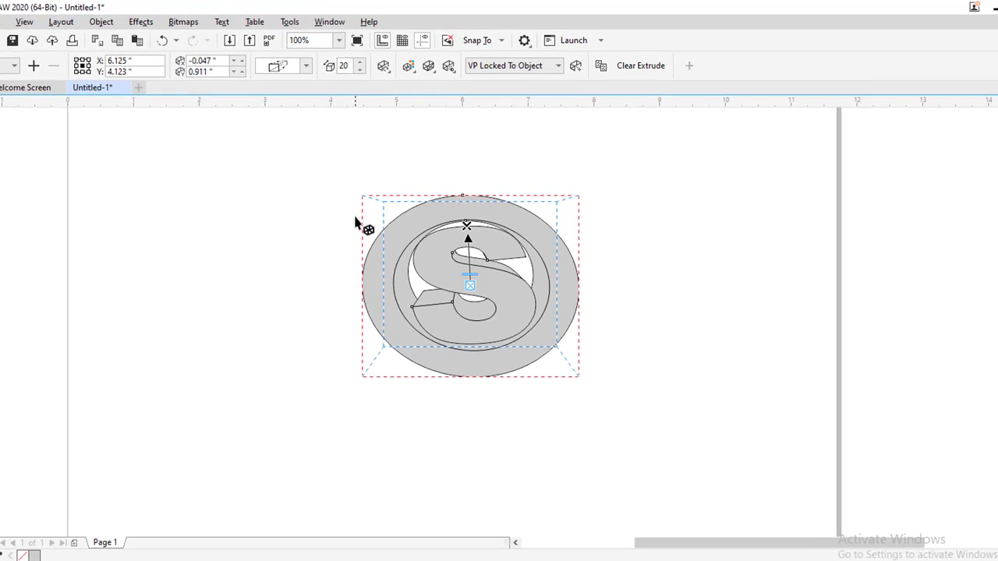
{"action": "left_click", "coordinate": [261, 83]}
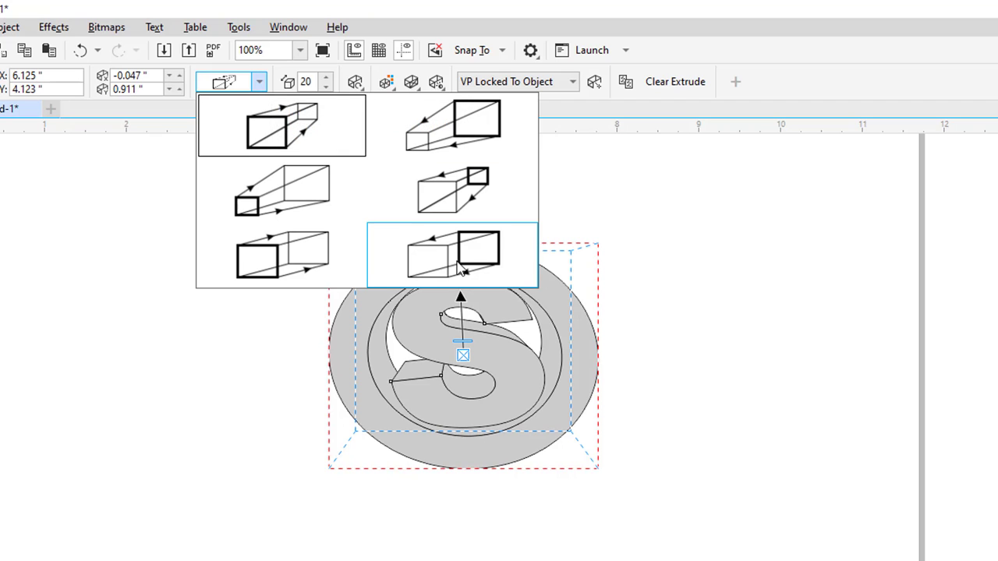
{"action": "left_click", "coordinate": [460, 269]}
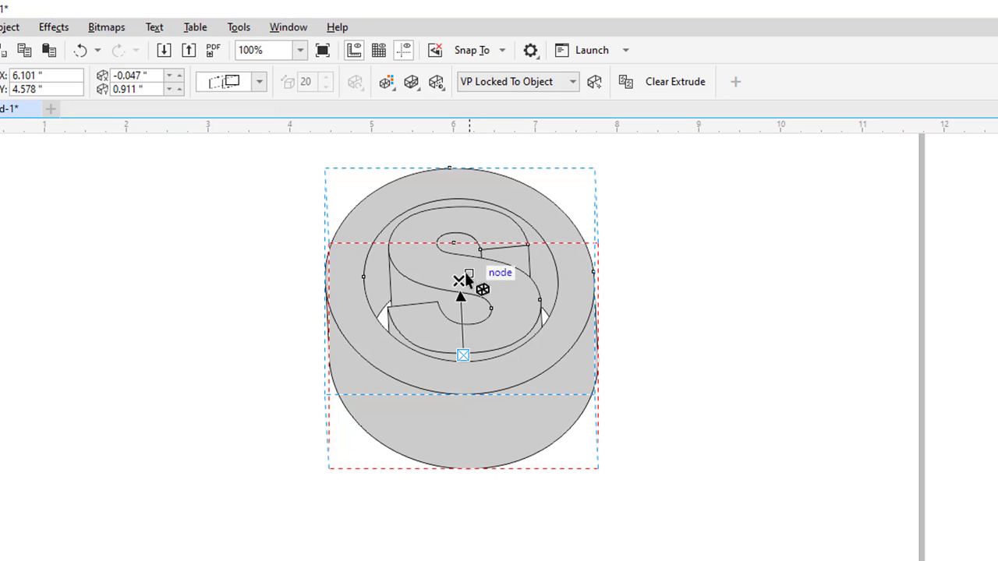
Make the emblem's extrusion shallower by moving its vanishing point to about 0.044 by 0.198 inches from the centre
{"action": "left_click_drag", "start_coordinate": [458, 281], "coordinate": [466, 293]}
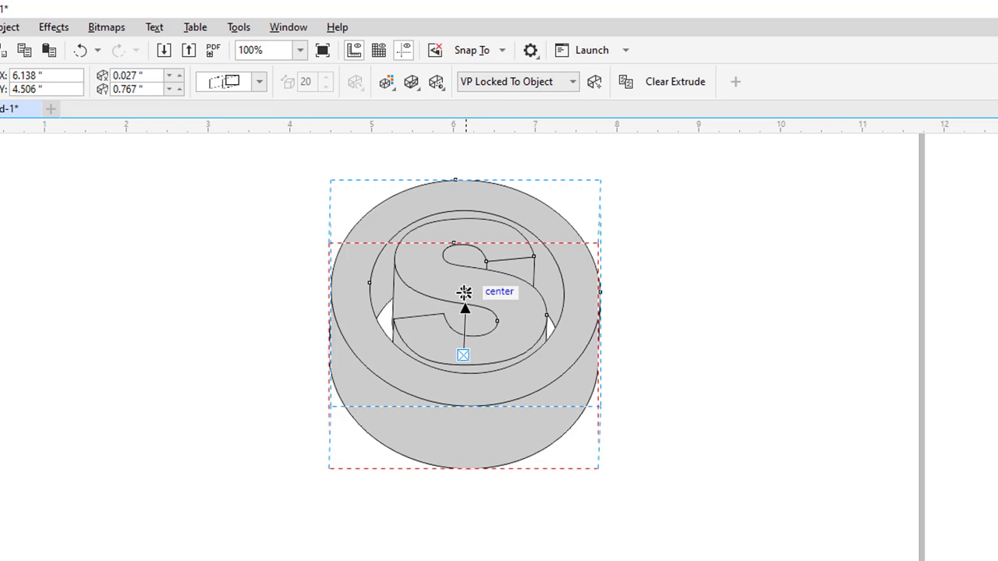
{"action": "left_click_drag", "start_coordinate": [464, 292], "coordinate": [466, 318]}
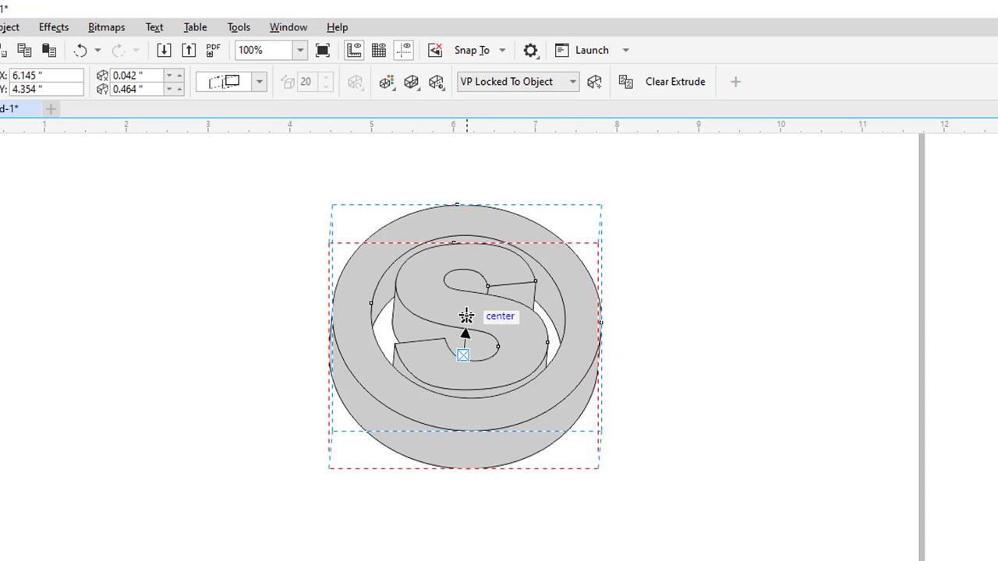
{"action": "left_click_drag", "start_coordinate": [465, 316], "coordinate": [466, 328]}
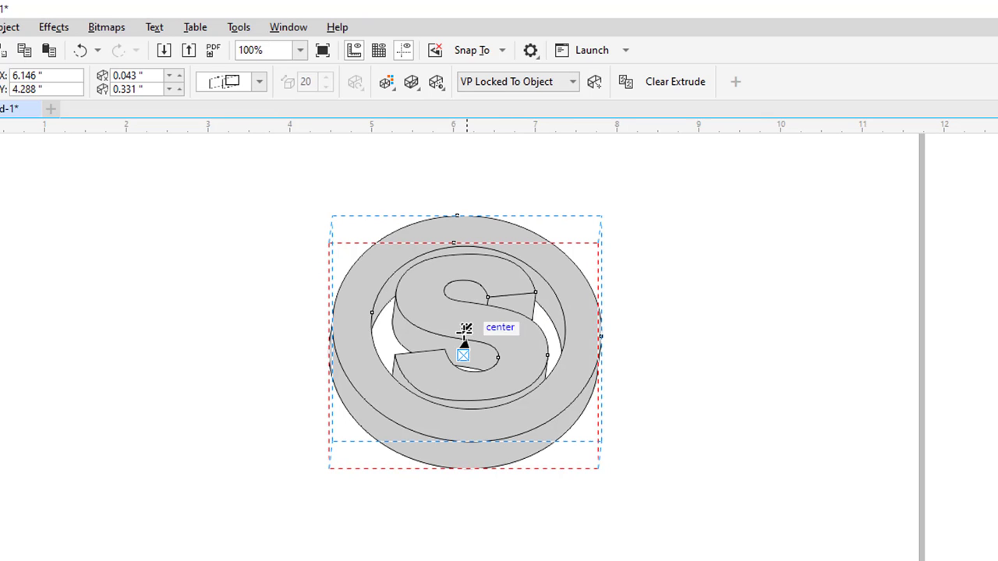
{"action": "left_click_drag", "start_coordinate": [466, 328], "coordinate": [466, 337]}
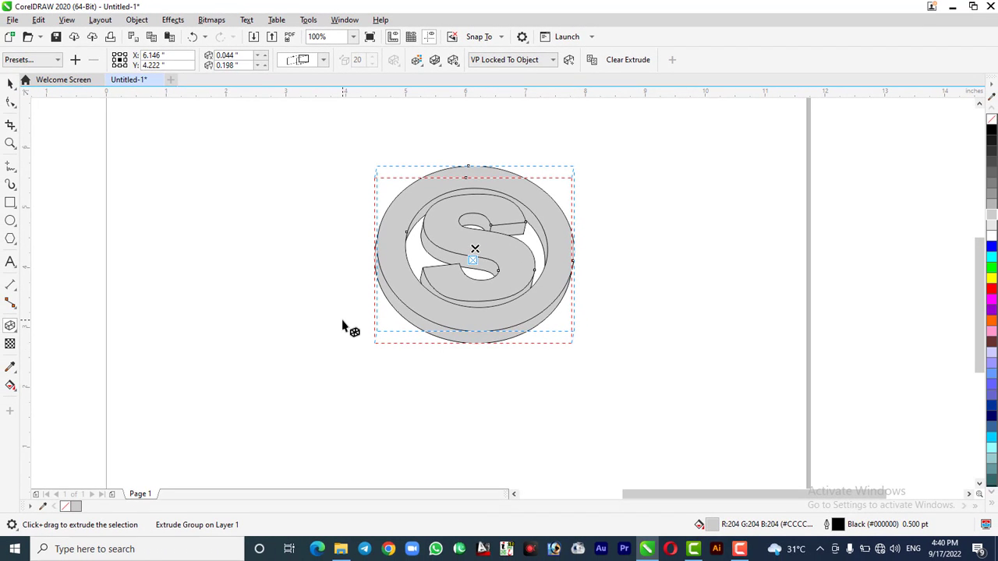
{"action": "left_click", "coordinate": [11, 84]}
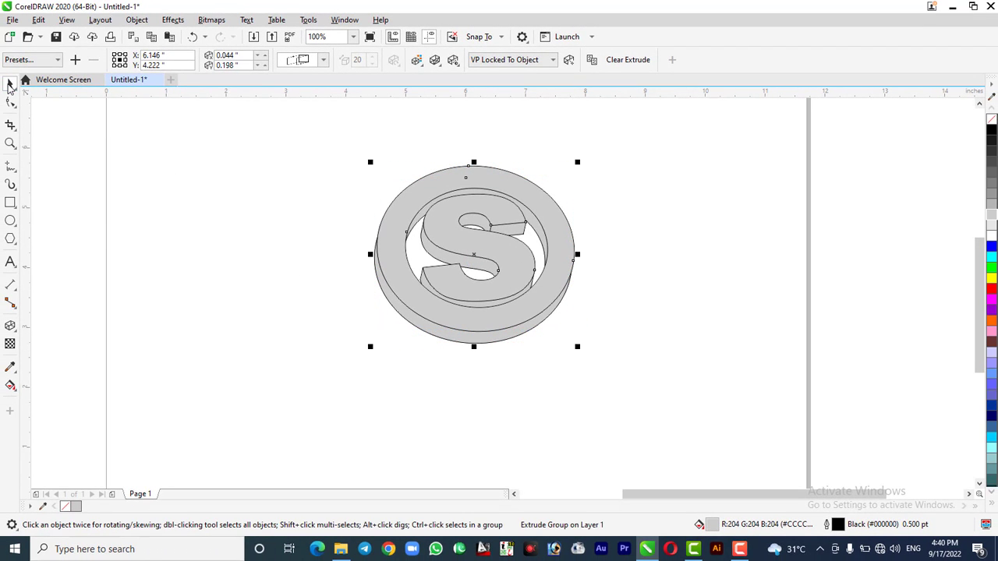
{"action": "left_click", "coordinate": [296, 325]}
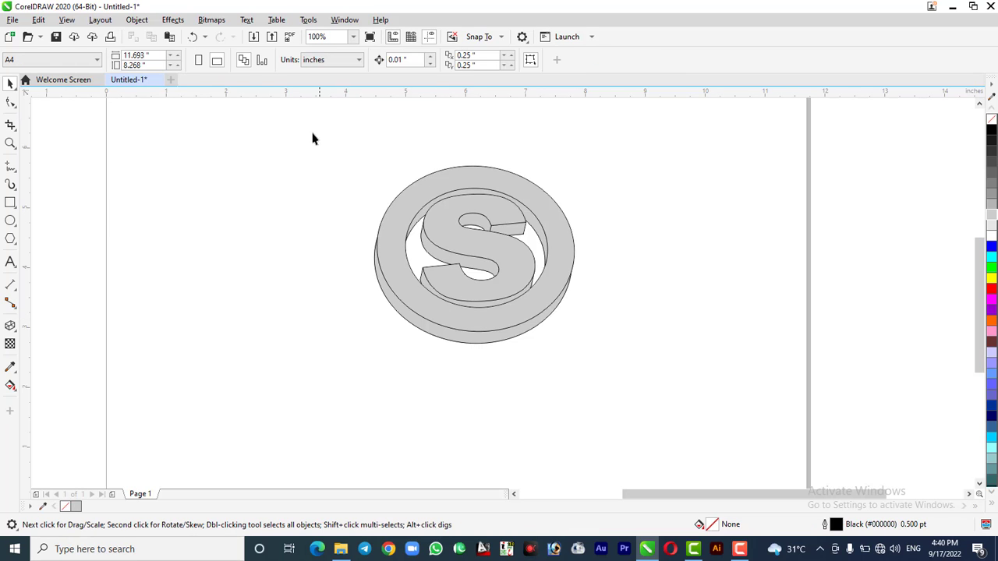
Break the emblem's extrude group apart
{"action": "left_click_drag", "start_coordinate": [470, 249], "coordinate": [624, 366]}
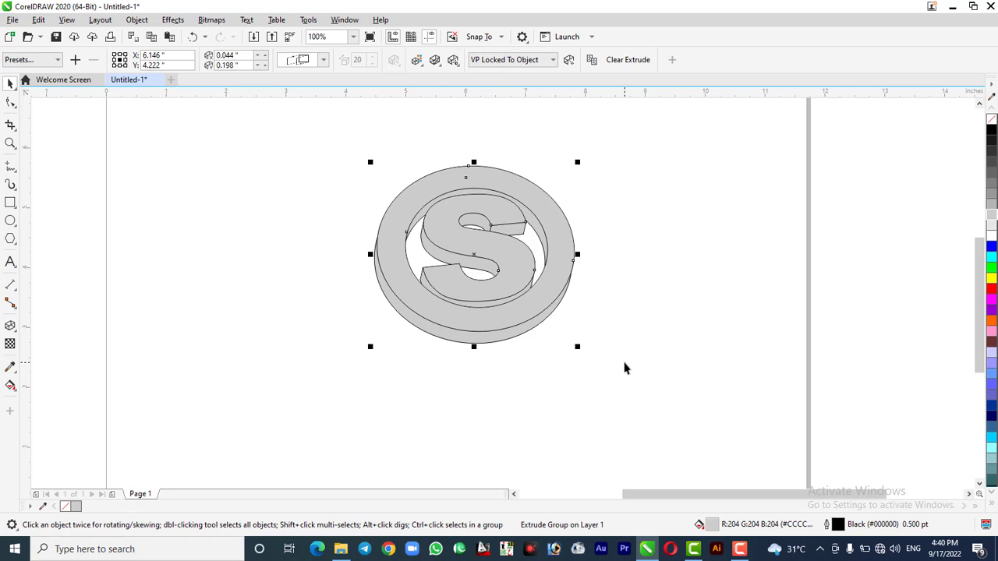
{"action": "right_click", "coordinate": [566, 257]}
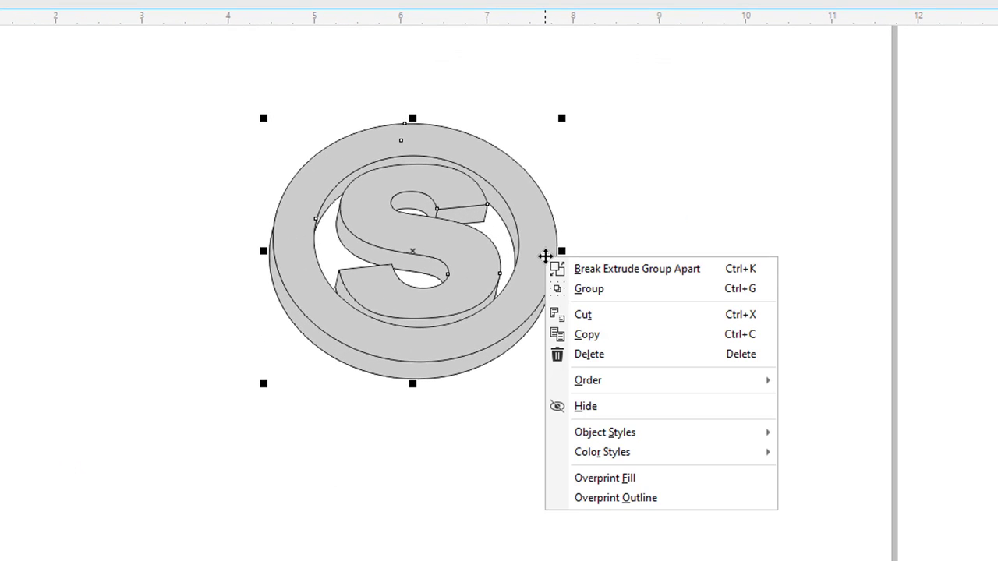
{"action": "left_click", "coordinate": [621, 270]}
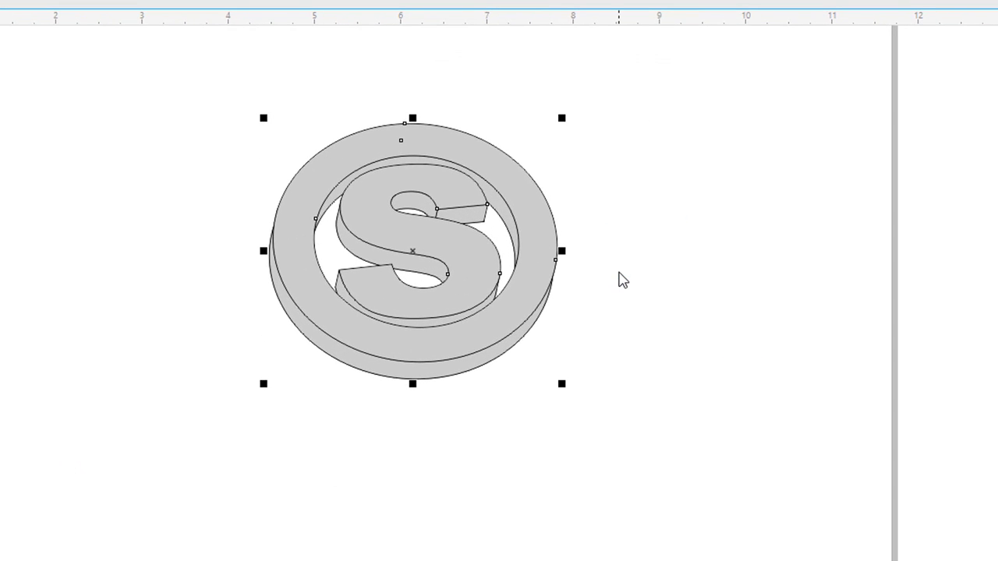
{"action": "left_click", "coordinate": [622, 280]}
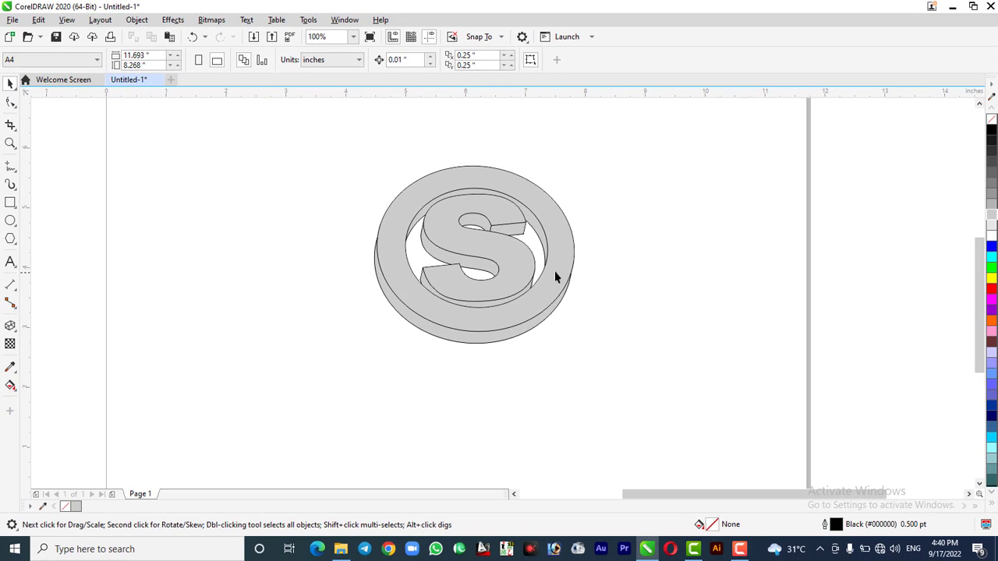
Move the extruded group off the flat S-and-ring curve and delete that flat curve
{"action": "left_click", "coordinate": [513, 270]}
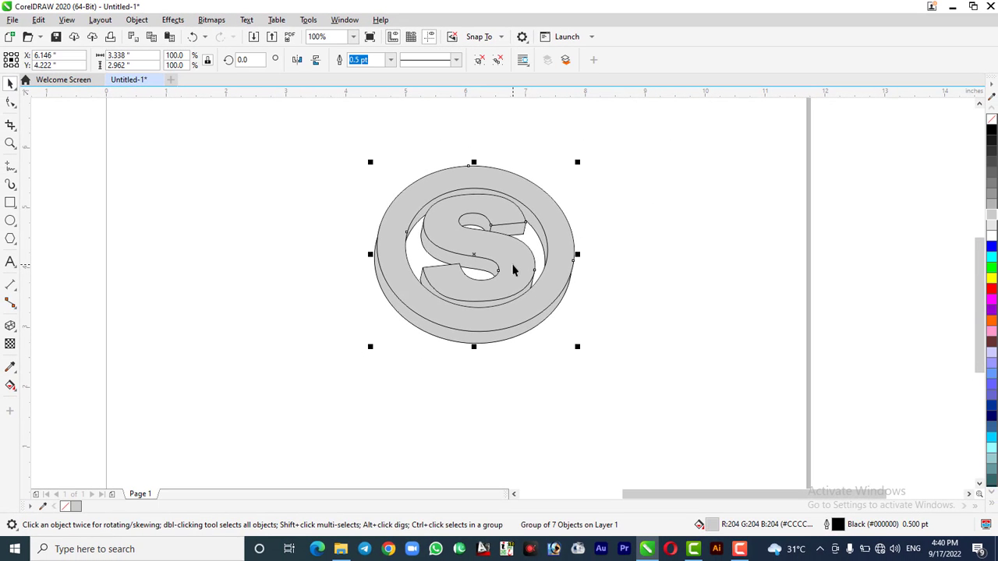
{"action": "left_click_drag", "start_coordinate": [513, 269], "coordinate": [723, 256]}
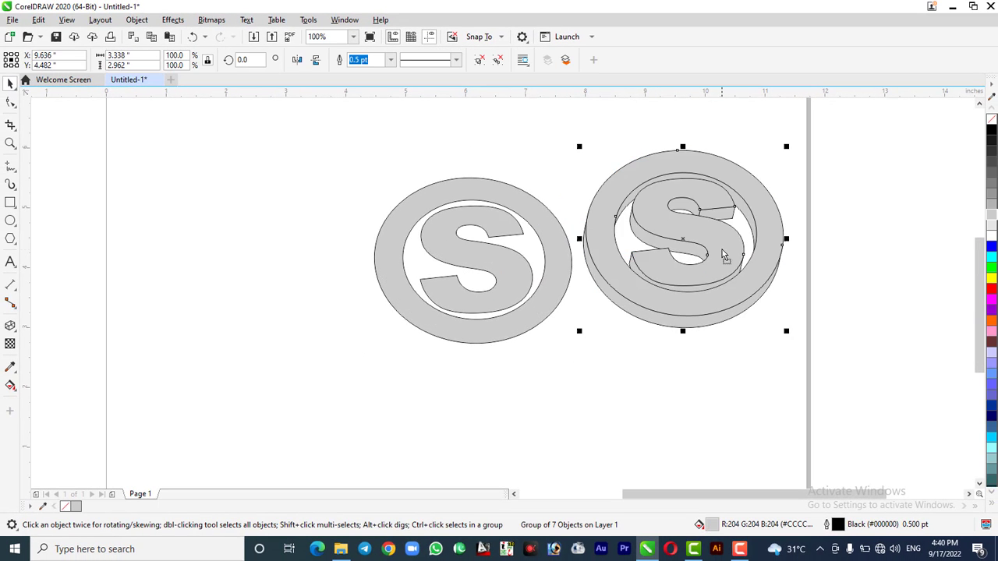
{"action": "left_click", "coordinate": [507, 298]}
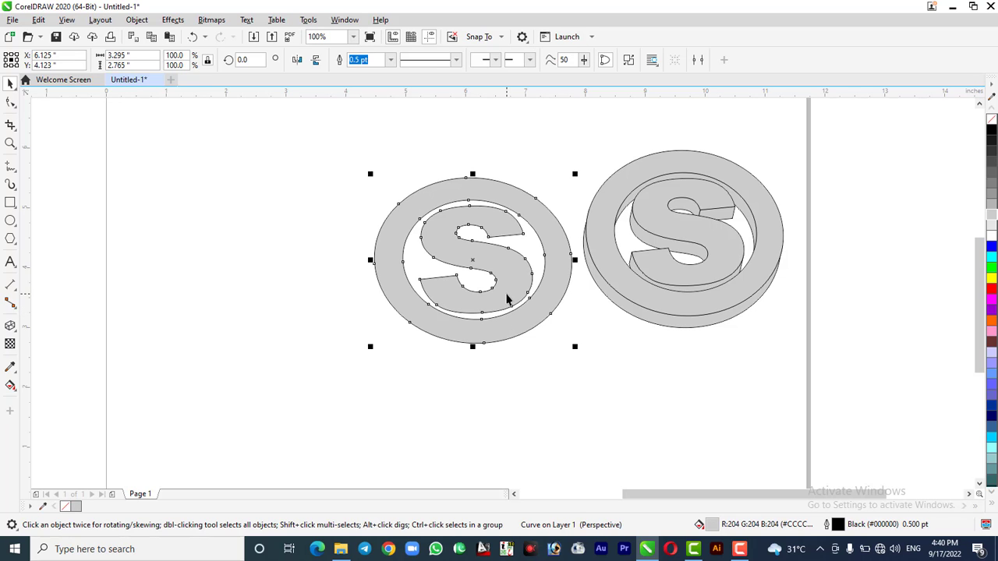
{"action": "key", "text": "Delete"}
Move the extruded emblem back to the middle of the page and enlarge it from its centre to about 4.919 by 4.365 inches
{"action": "left_click", "coordinate": [685, 231]}
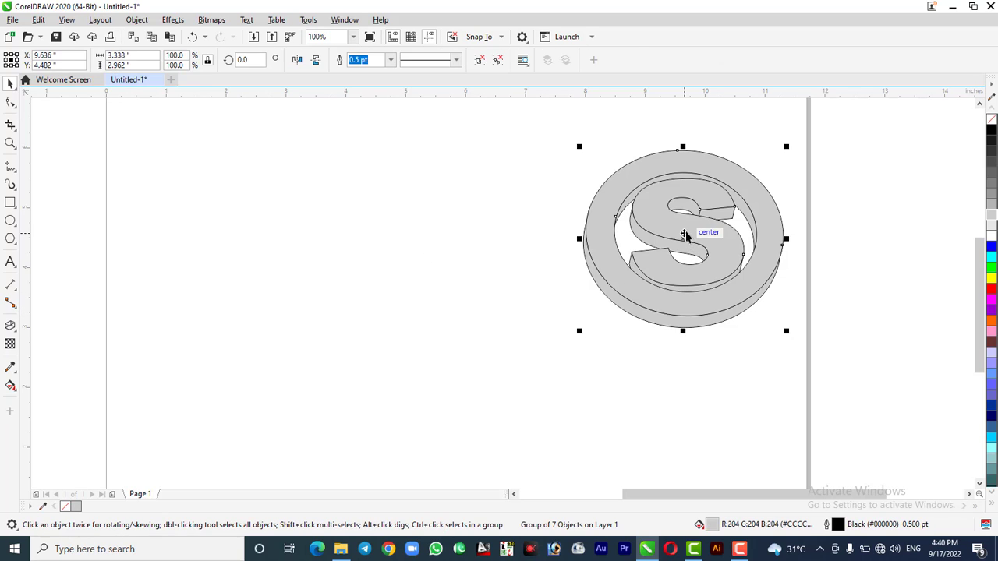
{"action": "left_click_drag", "start_coordinate": [685, 231], "coordinate": [448, 290]}
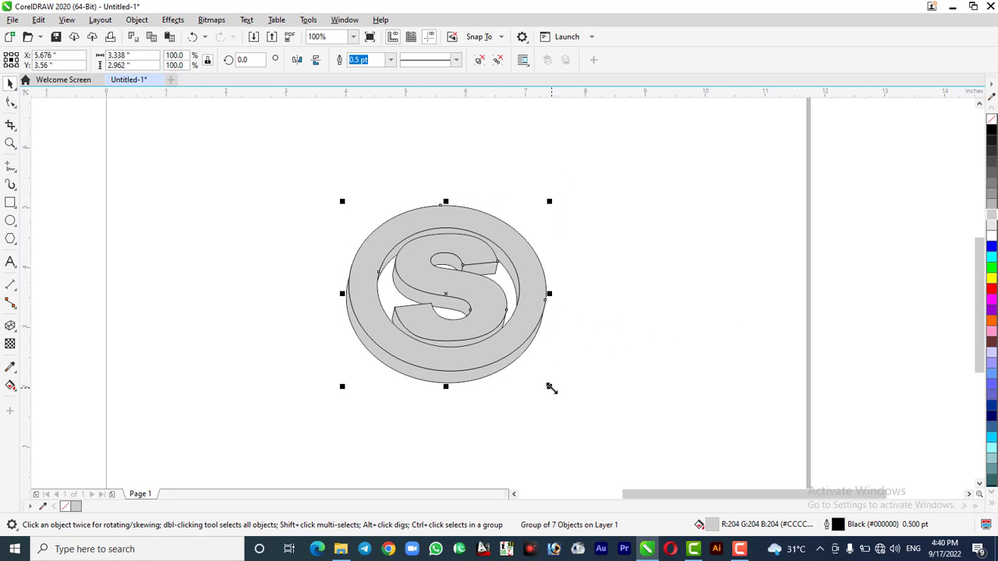
{"action": "left_click_drag", "start_coordinate": [551, 387], "coordinate": [600, 430]}
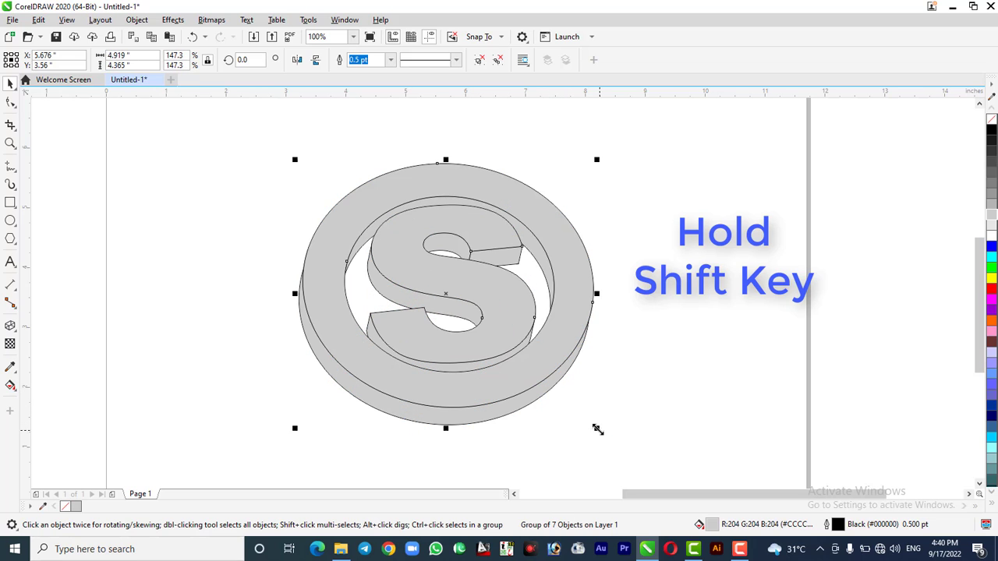
{"action": "left_click", "coordinate": [655, 354]}
Ungroup the emblem into its separate faces
{"action": "left_click", "coordinate": [503, 326]}
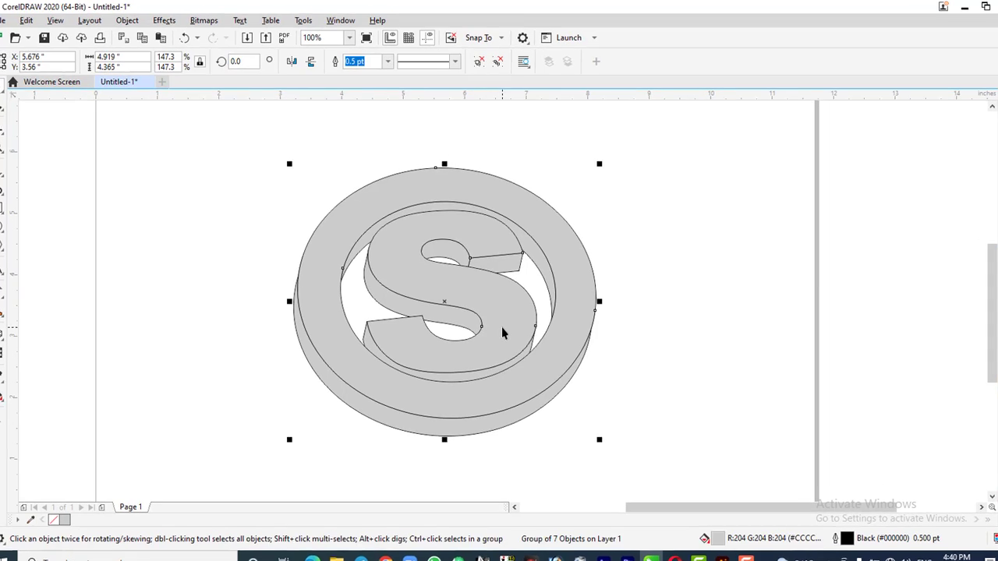
{"action": "left_click", "coordinate": [498, 88]}
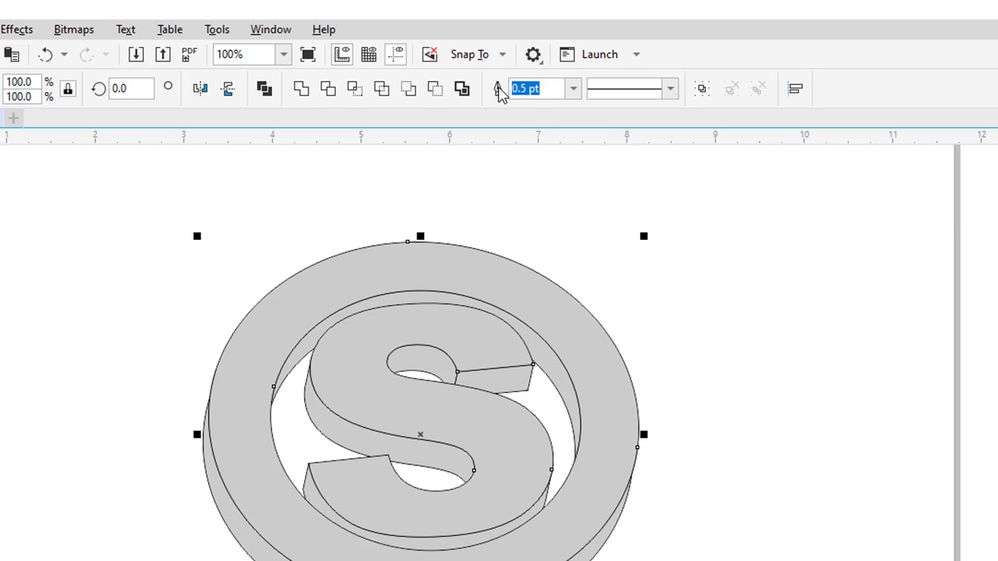
{"action": "left_click", "coordinate": [801, 297]}
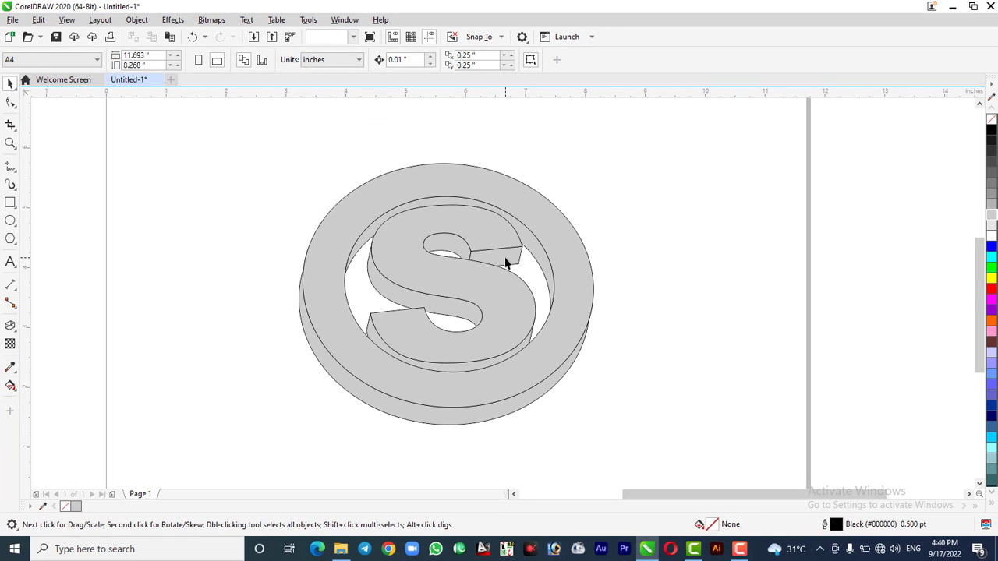
{"action": "left_click_drag", "start_coordinate": [505, 264], "coordinate": [548, 270]}
{"action": "key", "text": "ctrl+z"}
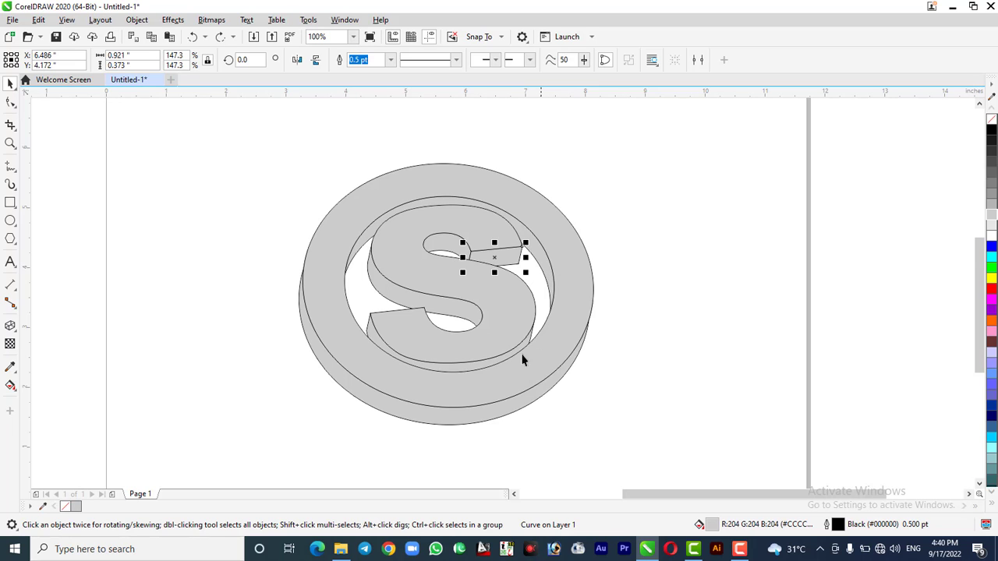
{"action": "left_click", "coordinate": [468, 418]}
{"action": "left_click_drag", "start_coordinate": [472, 407], "coordinate": [510, 432]}
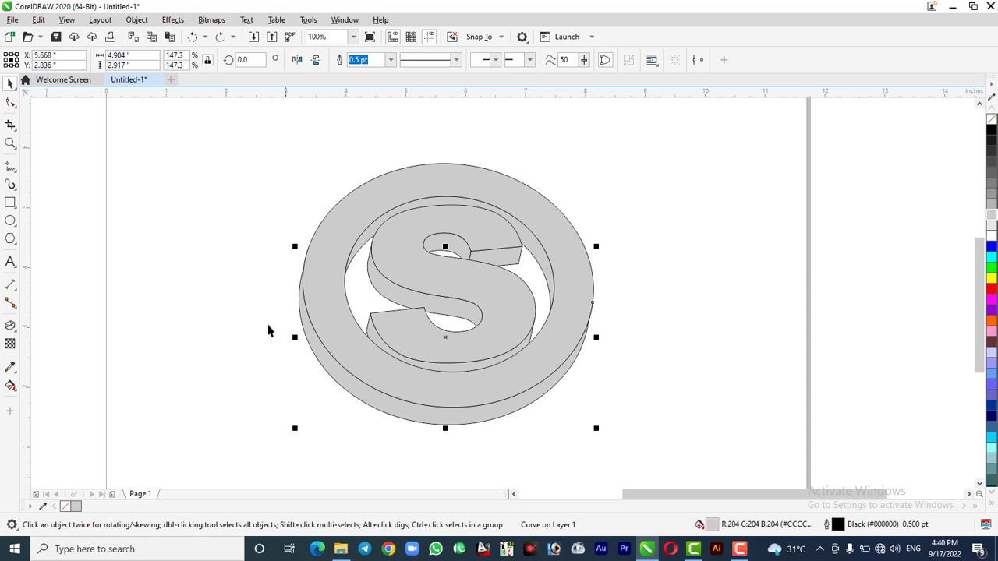
{"action": "left_click", "coordinate": [196, 283]}
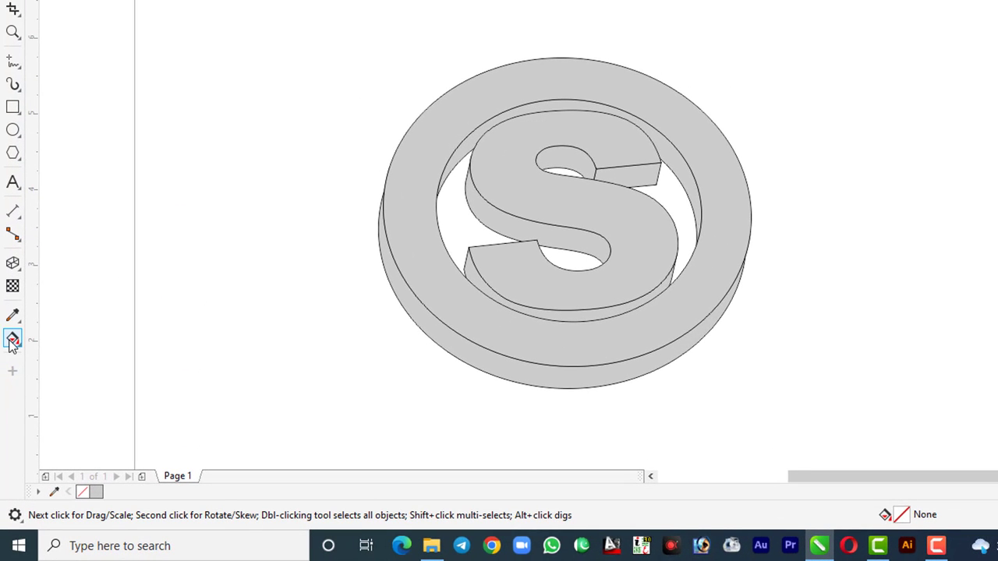
Apply a linear fountain fill to the ring's outer side face, running nearly horizontally from its left edge to its right edge
{"action": "left_click", "coordinate": [11, 341]}
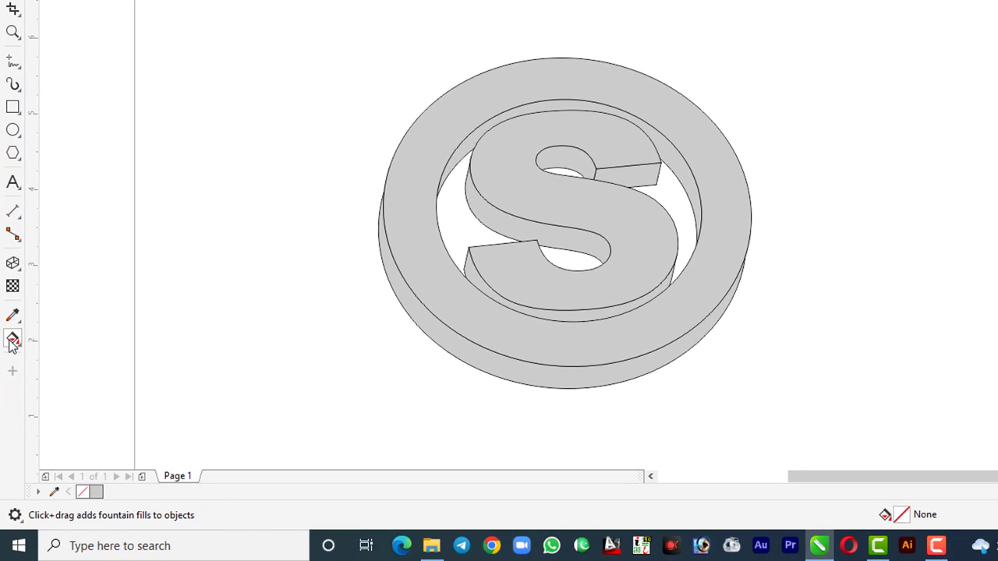
{"action": "left_click", "coordinate": [394, 283]}
{"action": "left_click_drag", "start_coordinate": [382, 257], "coordinate": [740, 299]}
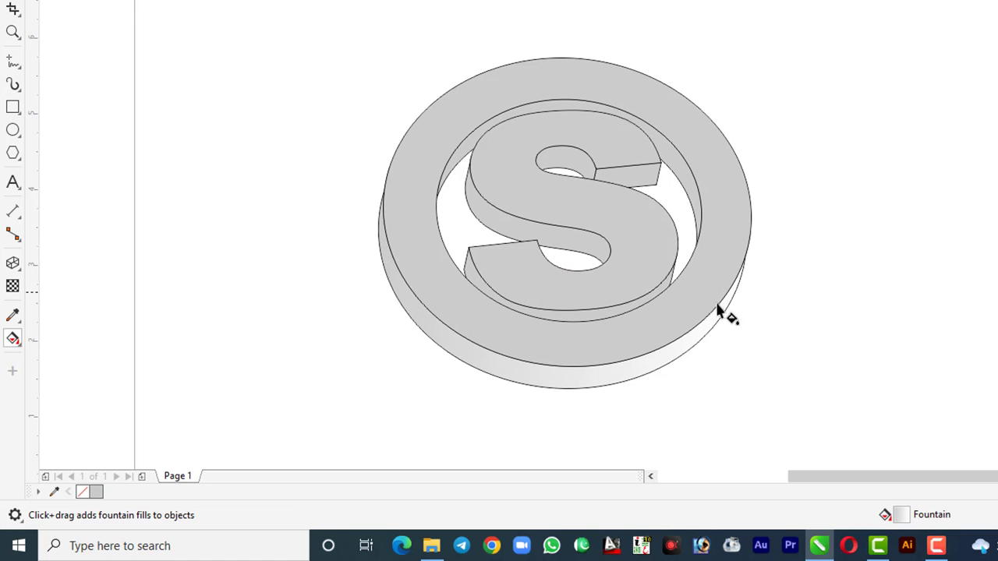
{"action": "left_click_drag", "start_coordinate": [380, 256], "coordinate": [393, 293]}
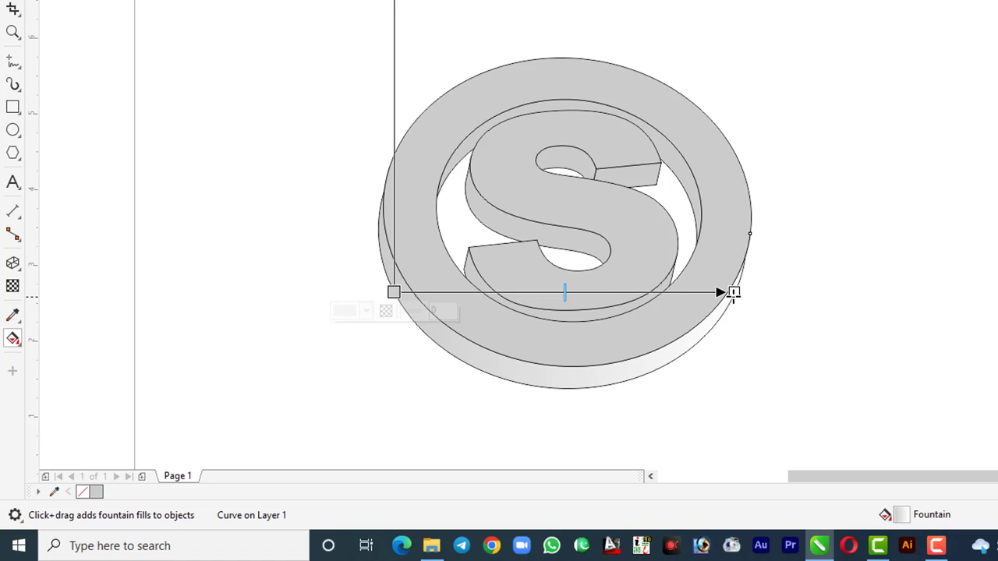
{"action": "left_click_drag", "start_coordinate": [733, 292], "coordinate": [723, 326]}
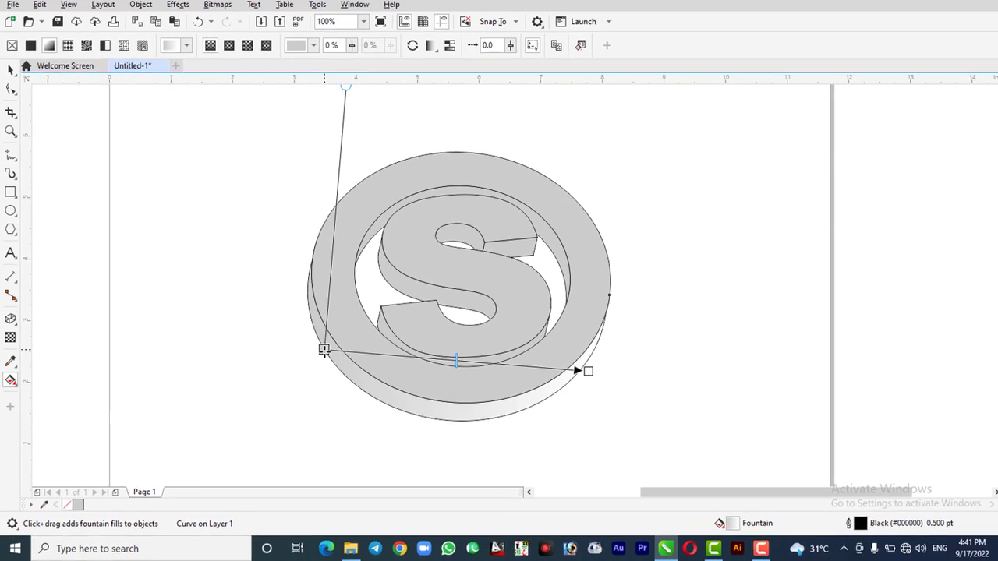
{"action": "left_click", "coordinate": [324, 350]}
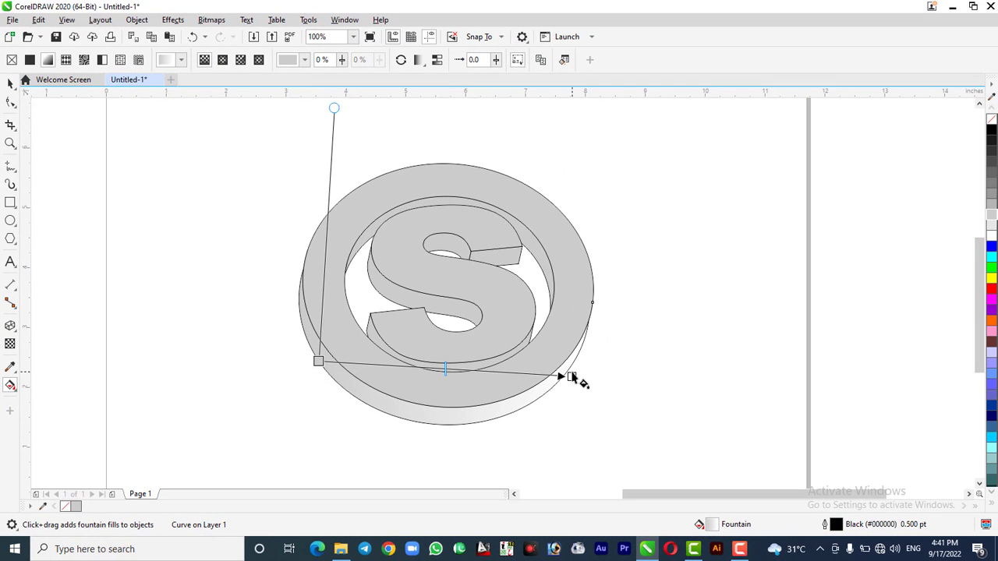
{"action": "left_click_drag", "start_coordinate": [571, 376], "coordinate": [570, 367]}
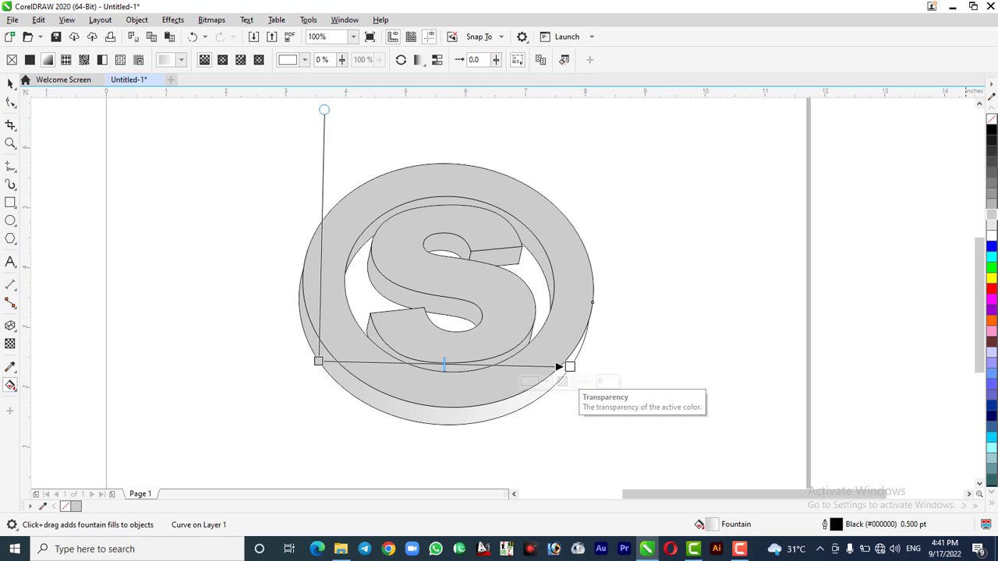
Set both end colors of the outer side face's fountain fill to the same slightly darkened green
{"action": "left_click", "coordinate": [992, 269]}
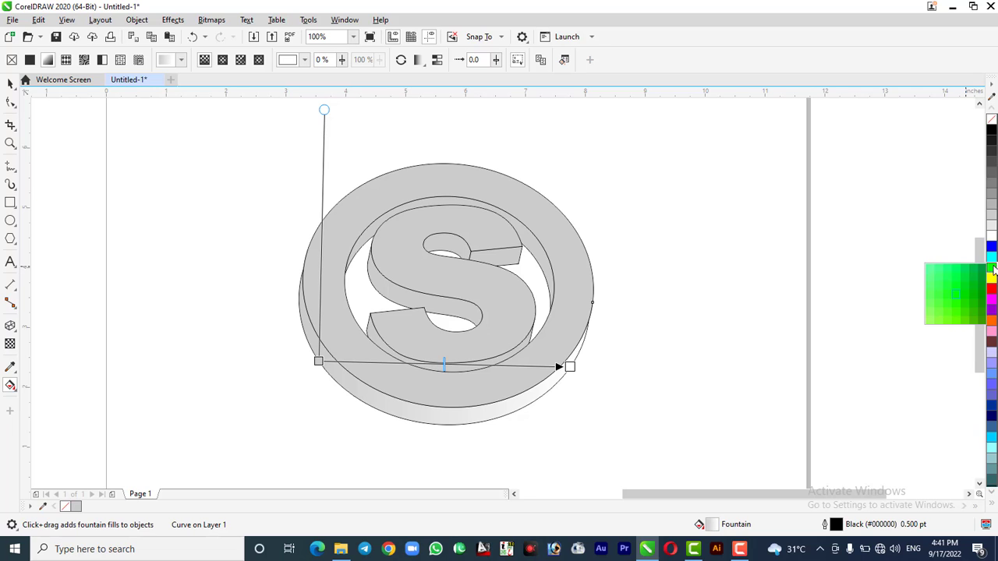
{"action": "left_click", "coordinate": [976, 300]}
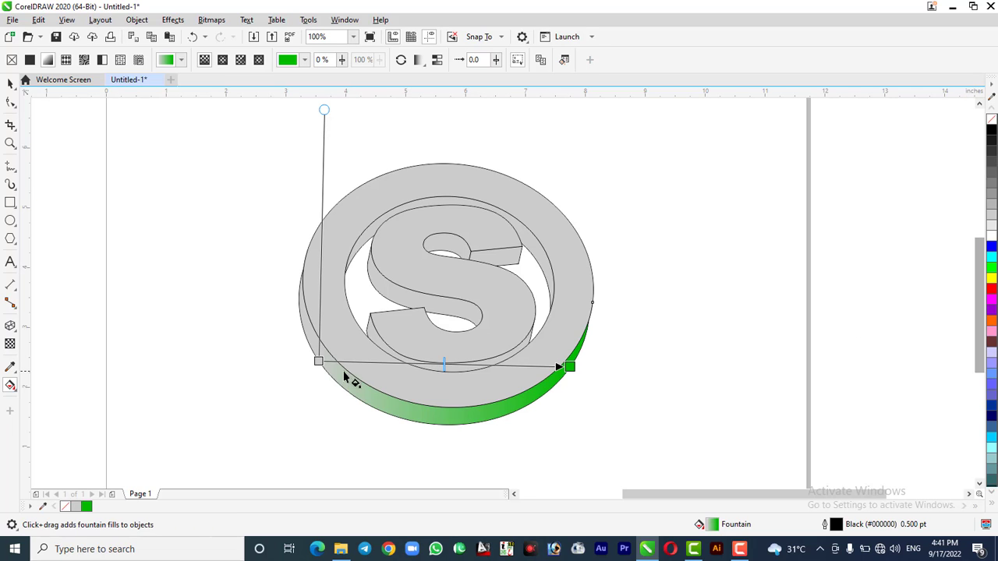
{"action": "left_click", "coordinate": [318, 360]}
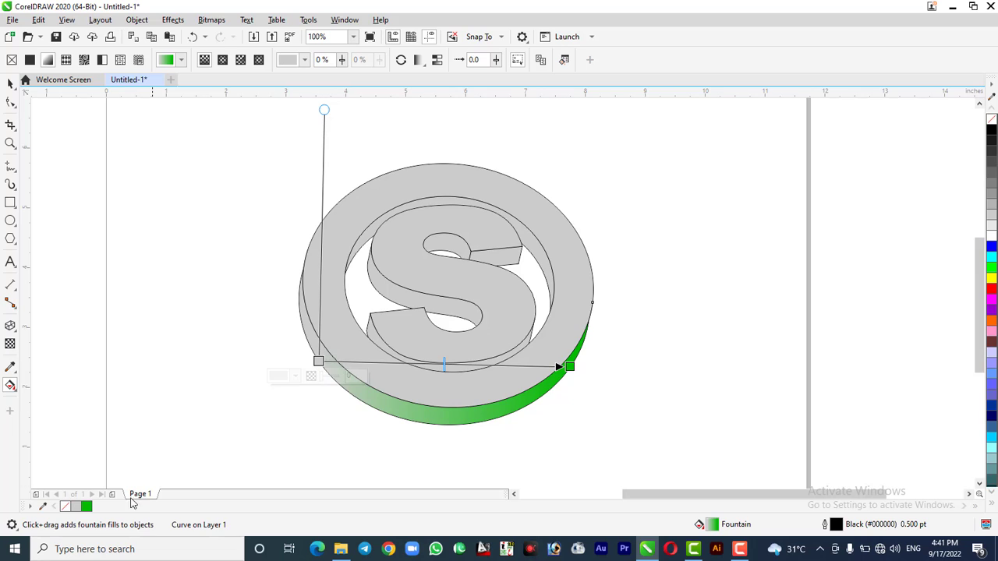
{"action": "left_click", "coordinate": [87, 507]}
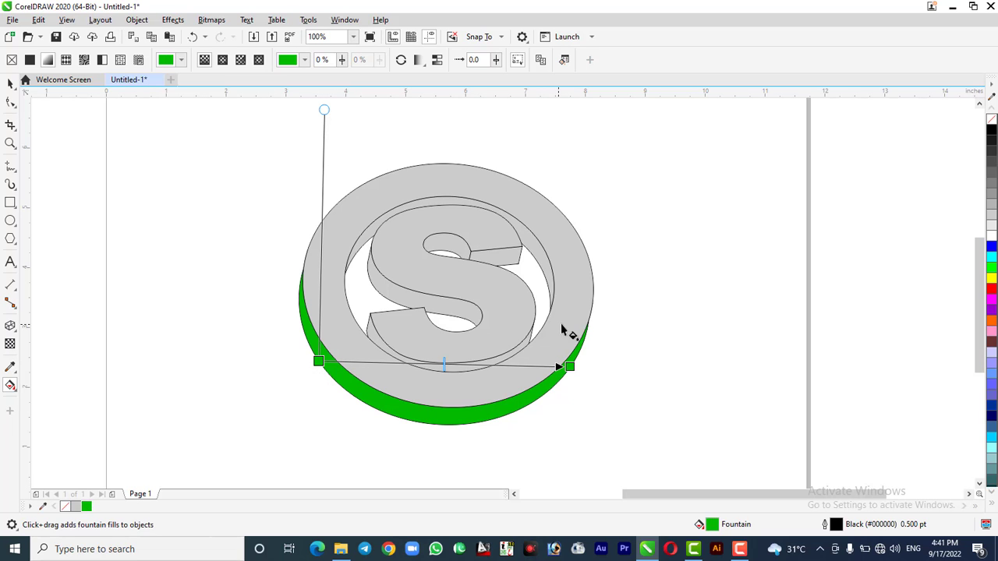
Add a white color node at about 46% of the outer side face's fountain fill
{"action": "double_click", "coordinate": [435, 364]}
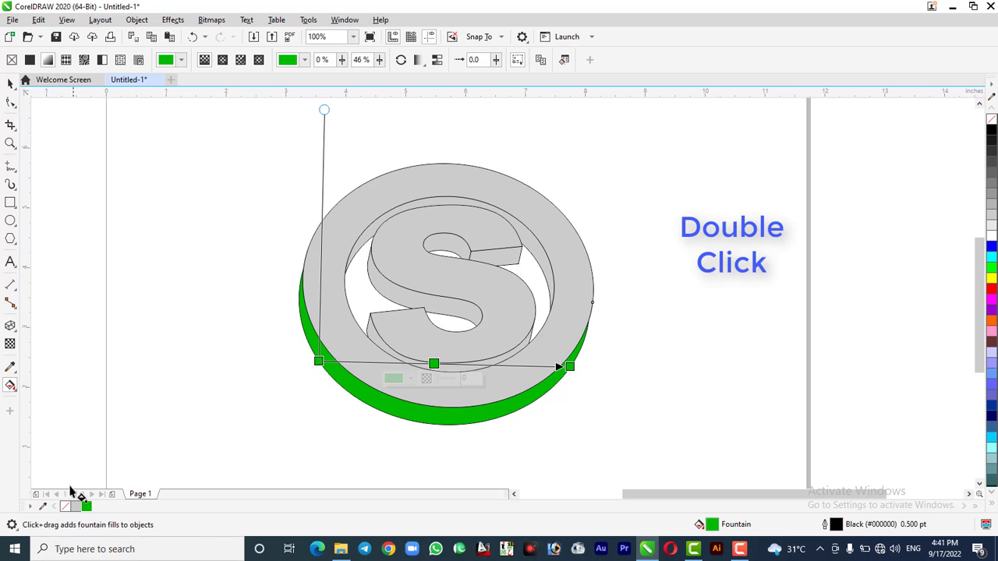
{"action": "left_click", "coordinate": [992, 235]}
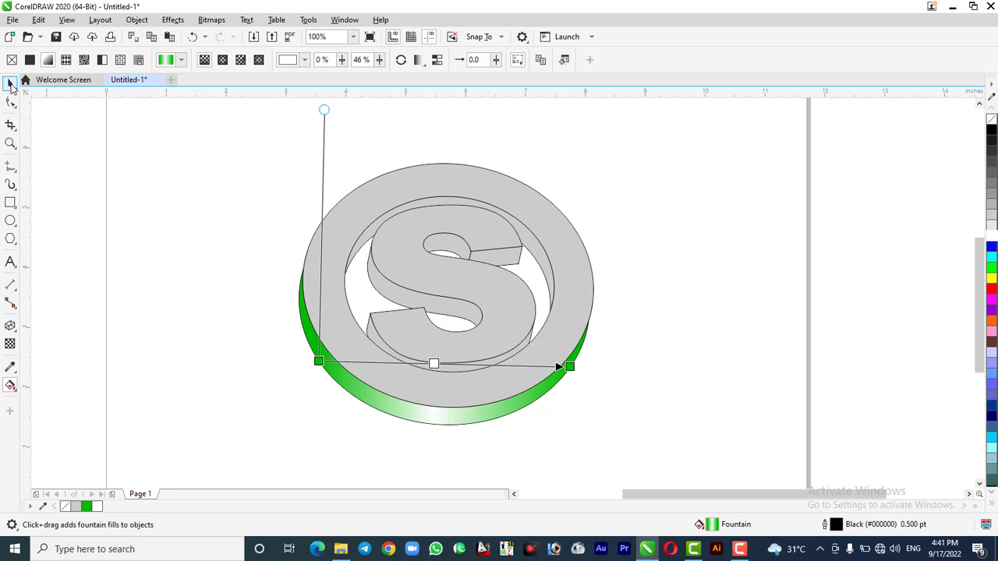
{"action": "left_click", "coordinate": [11, 84]}
{"action": "left_click", "coordinate": [136, 216]}
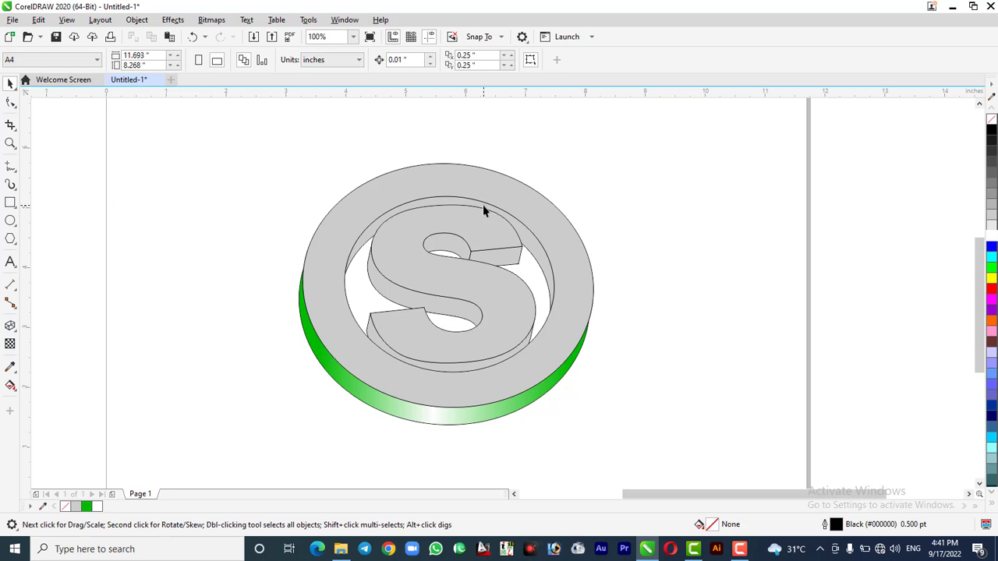
Copy the green-and-white fountain fill from the ring's outer side face to its inner side face
{"action": "left_click", "coordinate": [529, 247]}
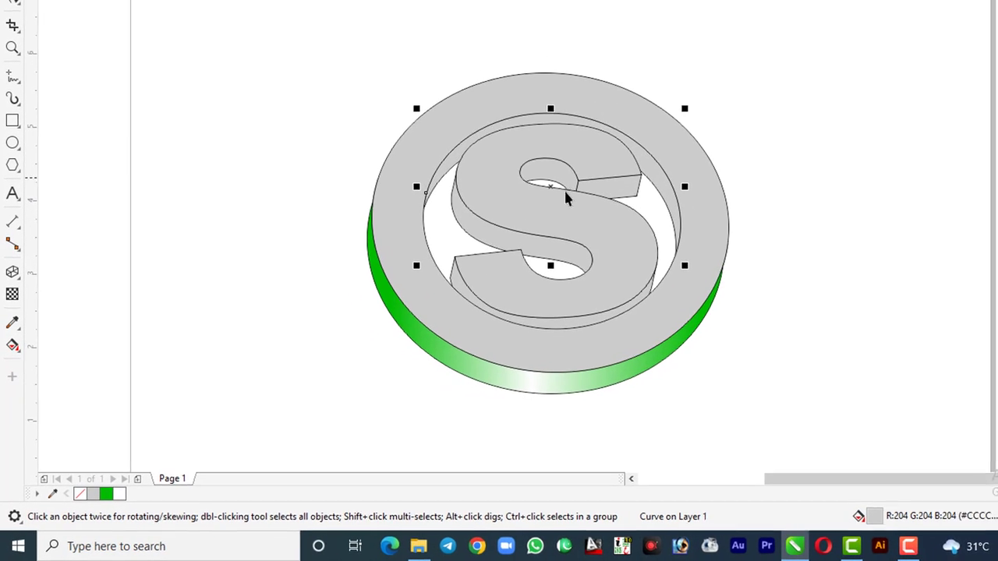
{"action": "left_click", "coordinate": [13, 345]}
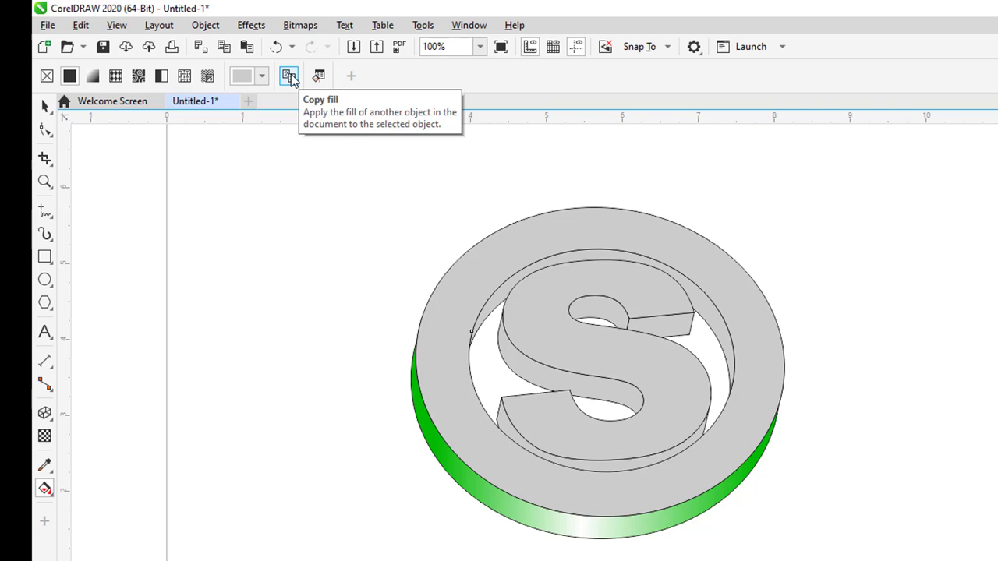
{"action": "left_click", "coordinate": [289, 77]}
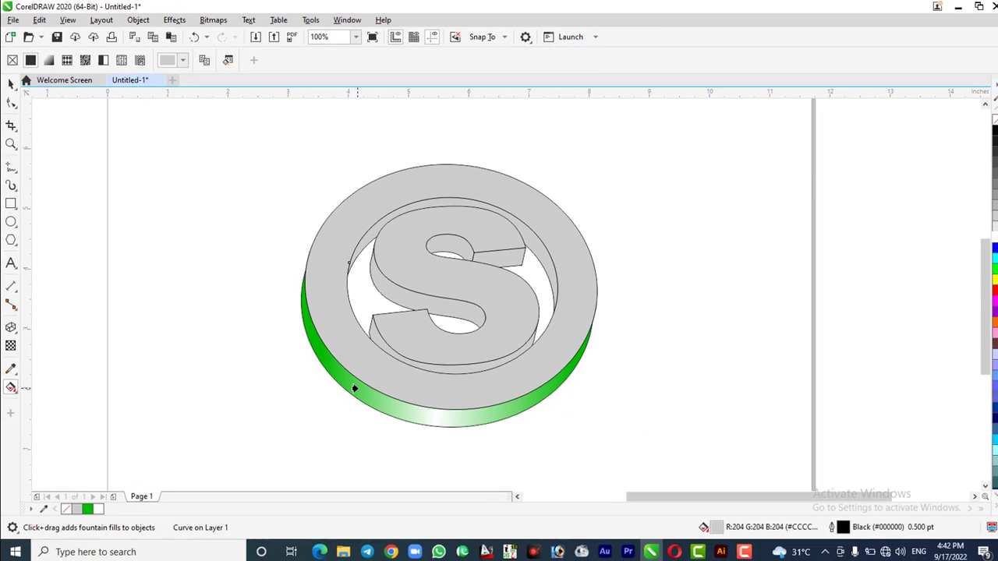
{"action": "left_click", "coordinate": [478, 489]}
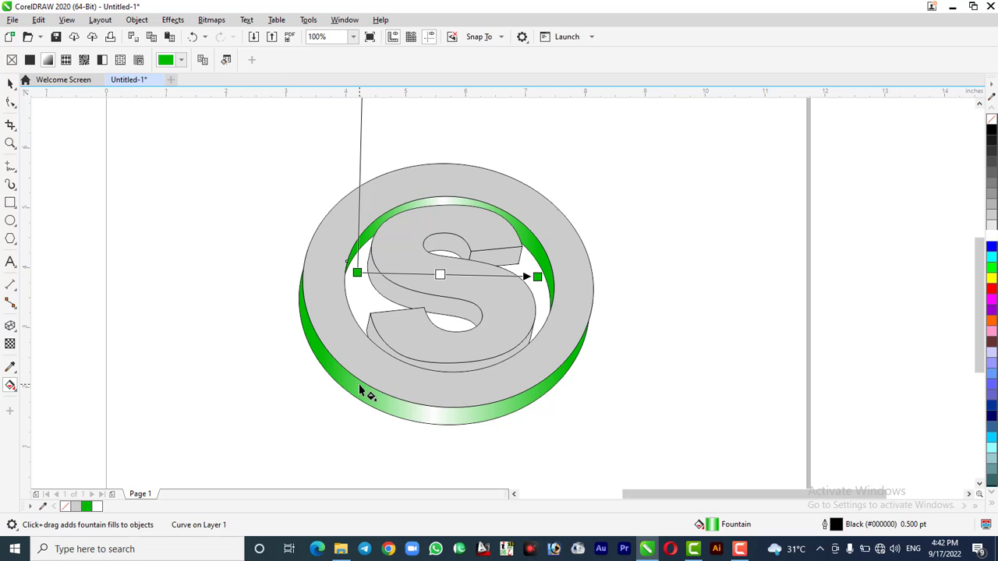
Extend the inner side face's gradient from the upper-left inner edge to the ring's outer right edge
{"action": "left_click_drag", "start_coordinate": [356, 272], "coordinate": [352, 248]}
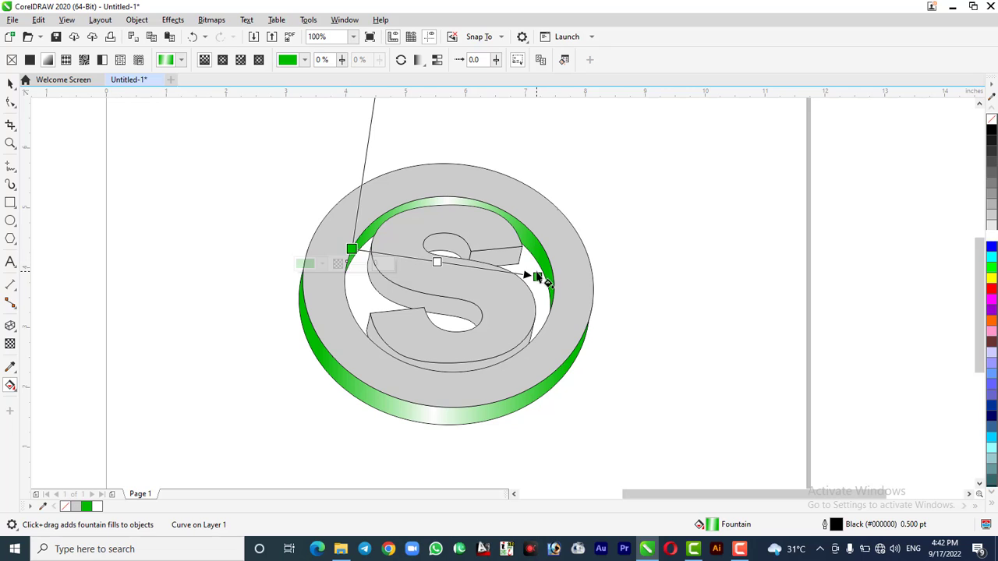
{"action": "left_click_drag", "start_coordinate": [537, 275], "coordinate": [587, 290]}
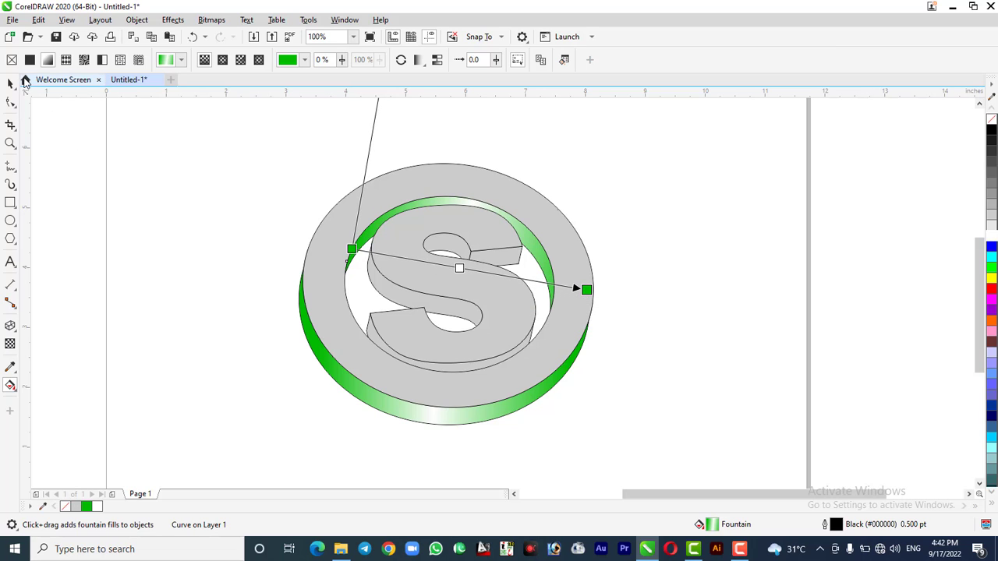
{"action": "left_click", "coordinate": [11, 84]}
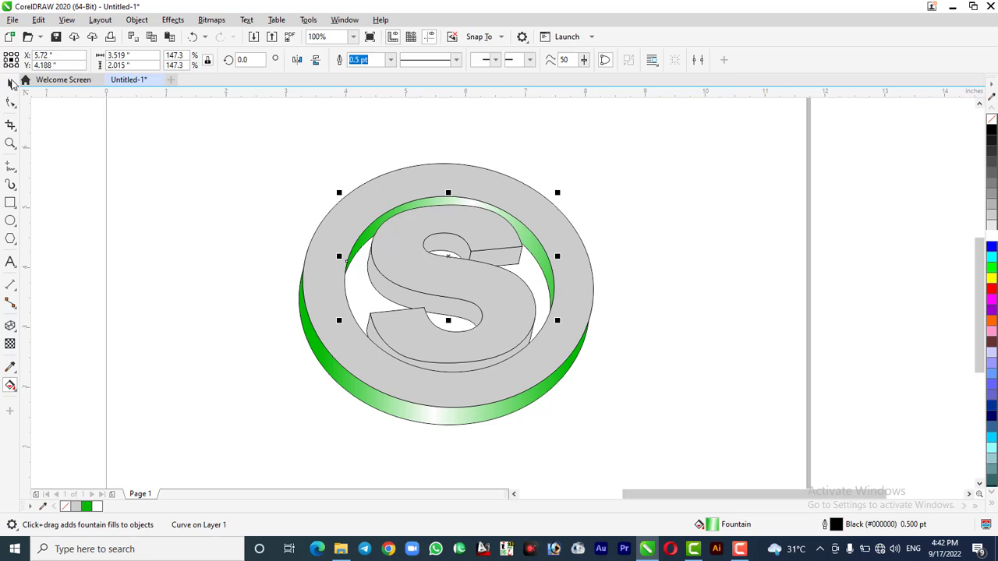
{"action": "left_click", "coordinate": [633, 273]}
Copy the outer side's green-and-white fill to the end face of the S's upper arm and fit the gradient to its width
{"action": "left_click", "coordinate": [505, 264]}
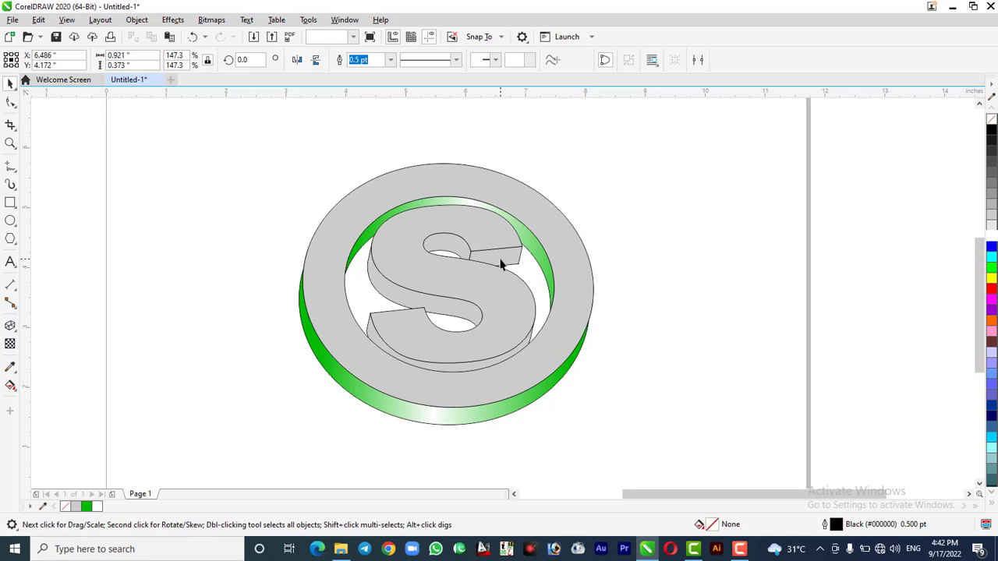
{"action": "left_click", "coordinate": [10, 385]}
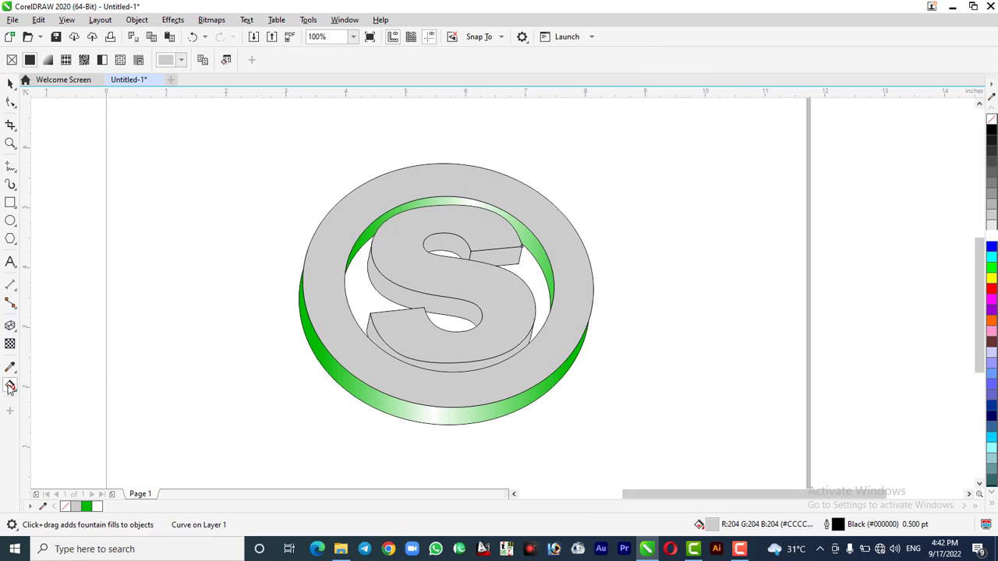
{"action": "left_click", "coordinate": [346, 387]}
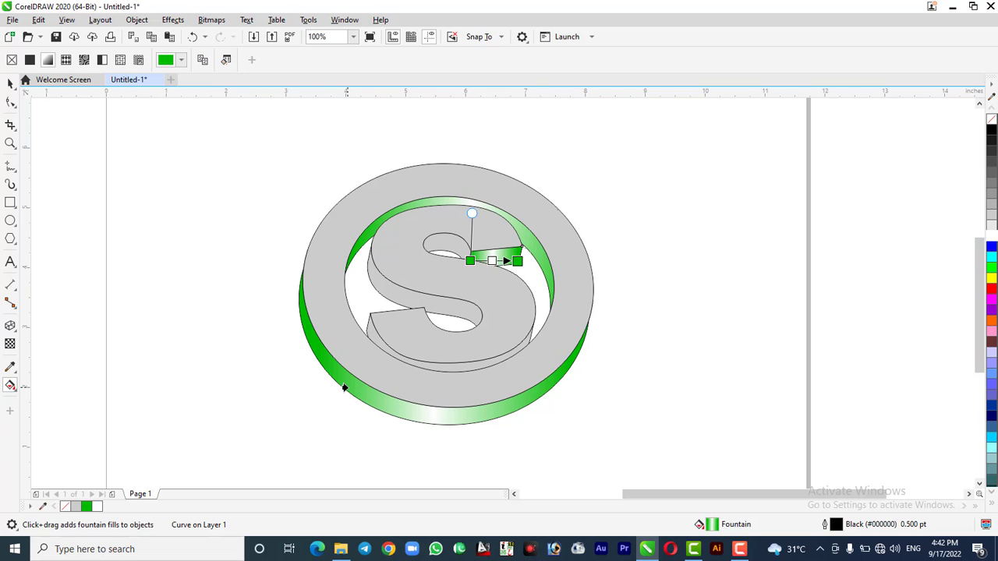
{"action": "left_click_drag", "start_coordinate": [470, 261], "coordinate": [526, 261]}
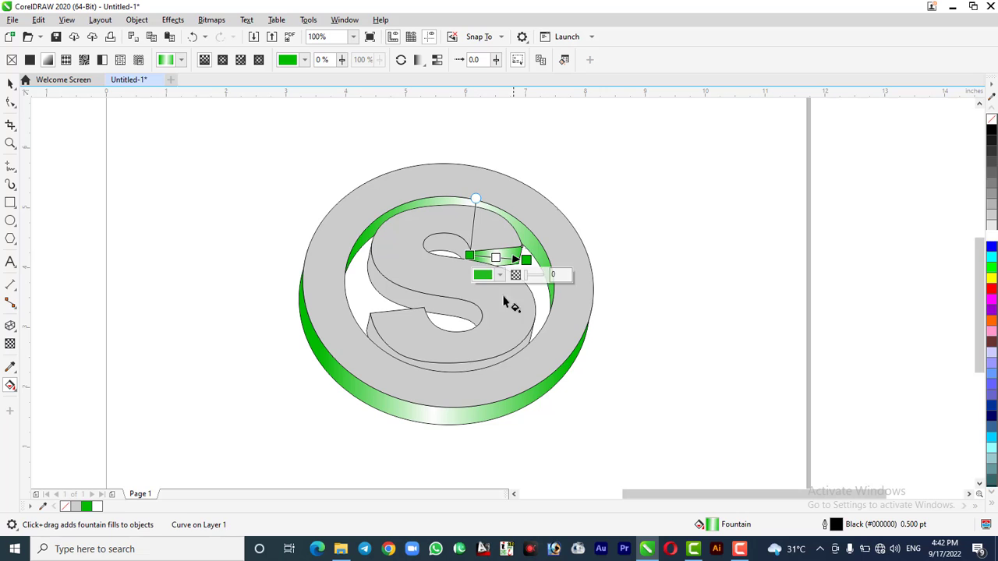
{"action": "left_click", "coordinate": [9, 84]}
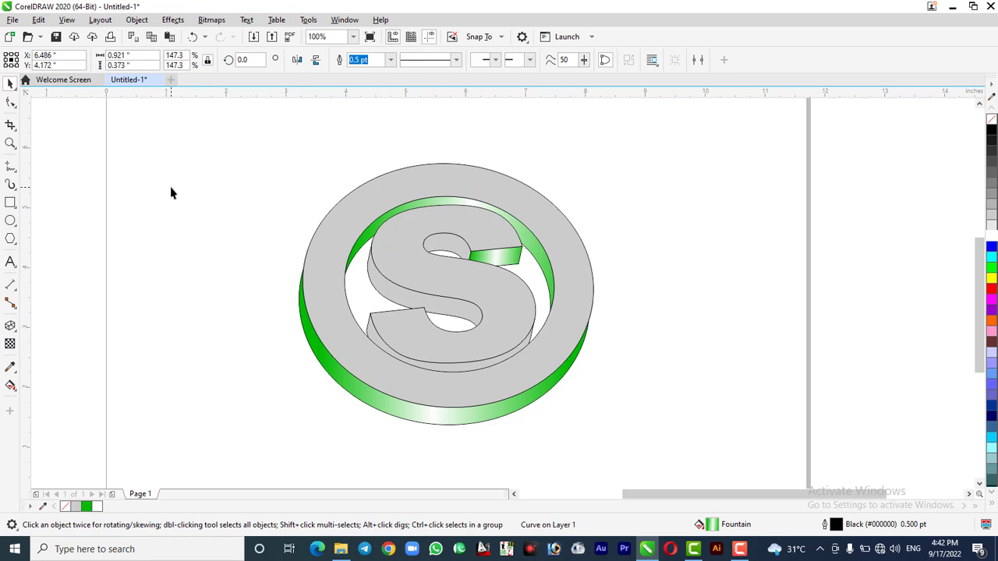
{"action": "left_click", "coordinate": [195, 272]}
Copy the outer side's green-and-white fill to the side face inside the S's upper curve and raise the gradient's start slightly
{"action": "left_click", "coordinate": [377, 341]}
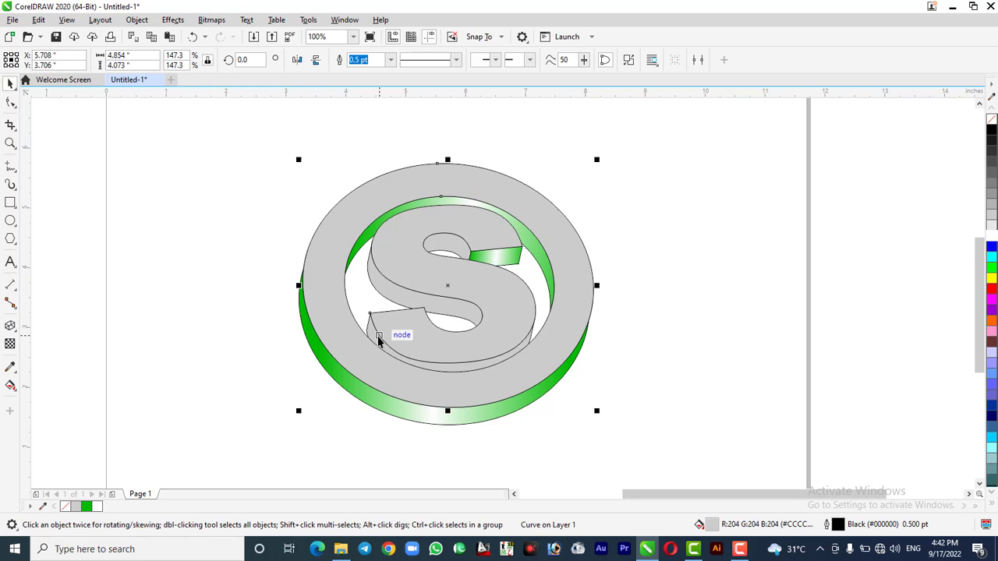
{"action": "left_click", "coordinate": [552, 474]}
{"action": "left_click", "coordinate": [458, 248]}
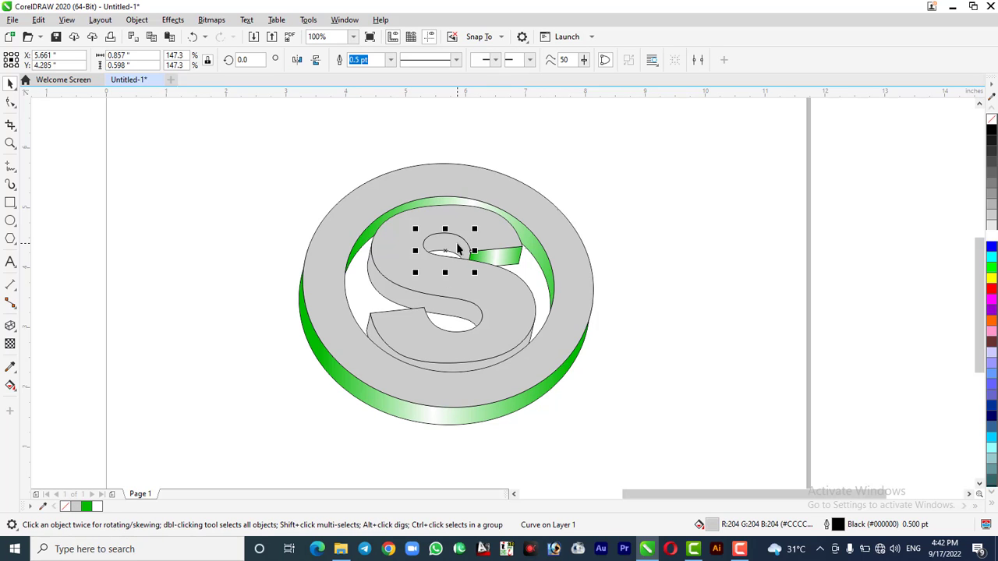
{"action": "left_click", "coordinate": [10, 385]}
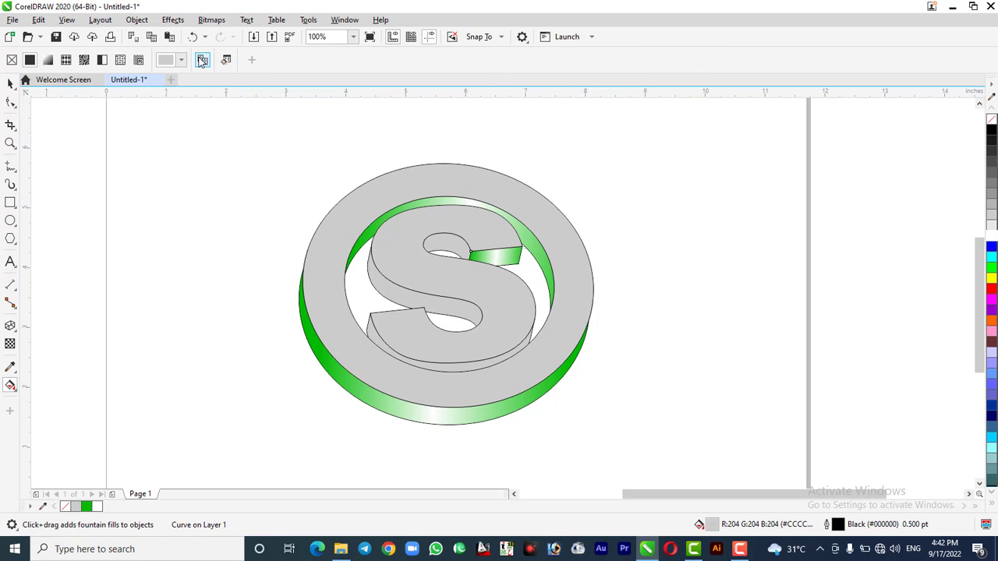
{"action": "left_click", "coordinate": [349, 386]}
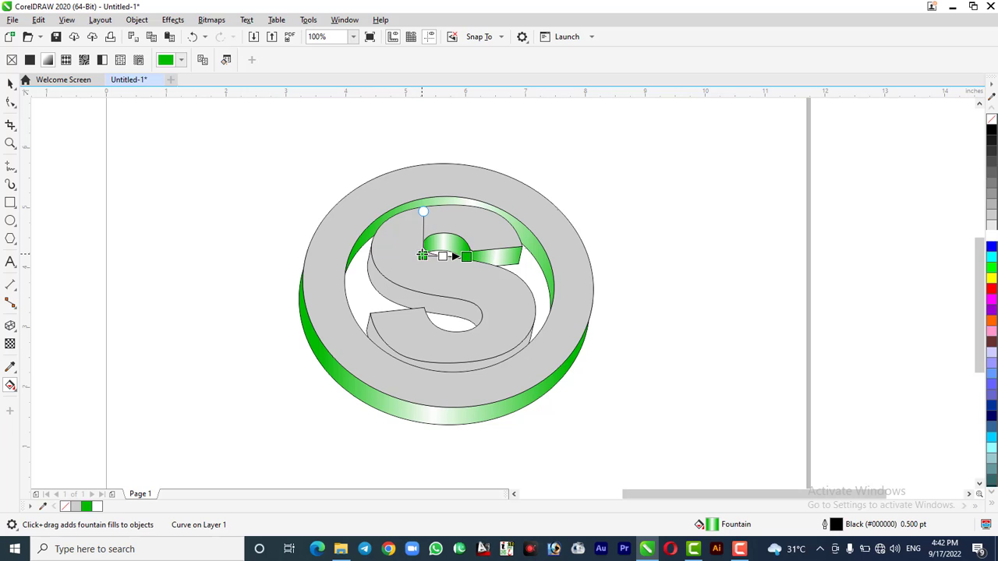
{"action": "left_click_drag", "start_coordinate": [423, 256], "coordinate": [422, 244]}
{"action": "left_click", "coordinate": [12, 83]}
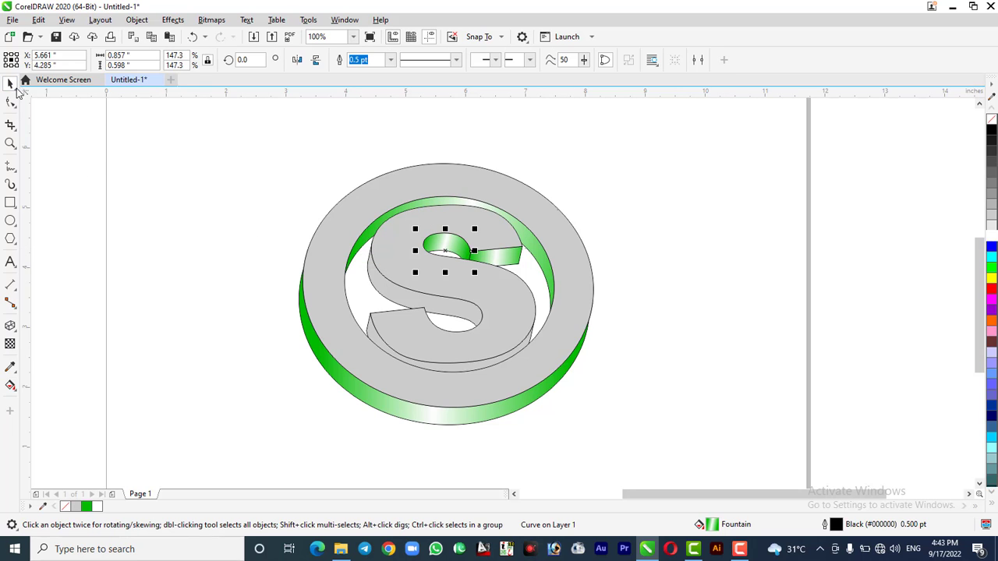
Copy the green-and-white fill to the S's middle side face and slant the gradient from its upper-left edge to its right end
{"action": "left_click", "coordinate": [462, 314]}
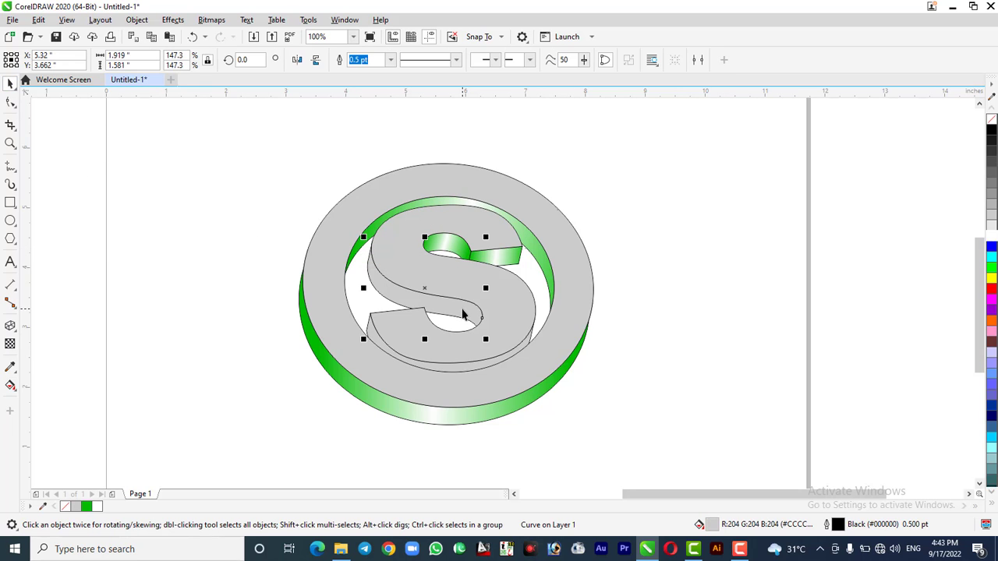
{"action": "left_click", "coordinate": [11, 385]}
{"action": "left_click", "coordinate": [201, 61]}
{"action": "left_click", "coordinate": [351, 391]}
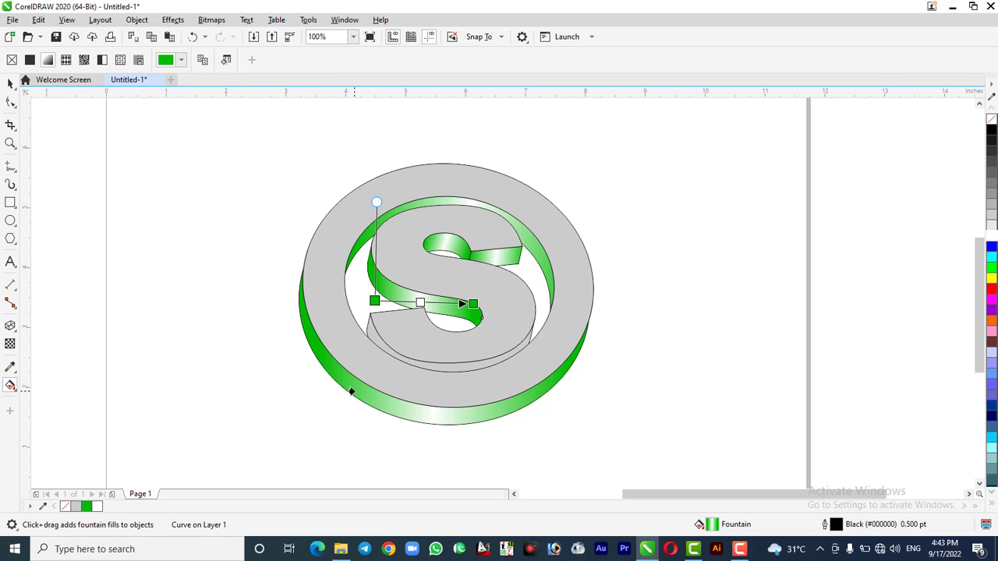
{"action": "left_click_drag", "start_coordinate": [374, 300], "coordinate": [367, 271]}
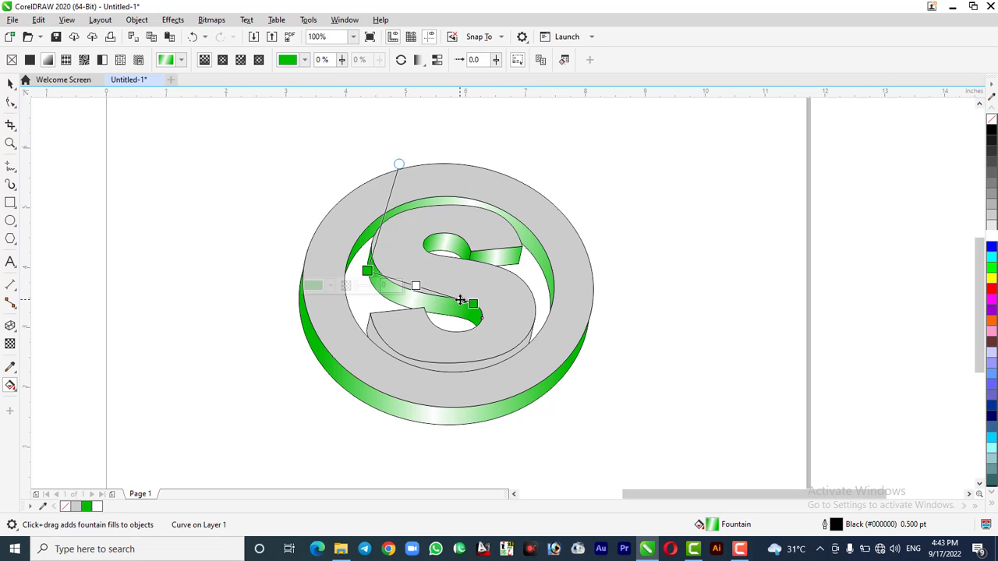
{"action": "left_click_drag", "start_coordinate": [473, 303], "coordinate": [481, 311]}
{"action": "left_click", "coordinate": [11, 83]}
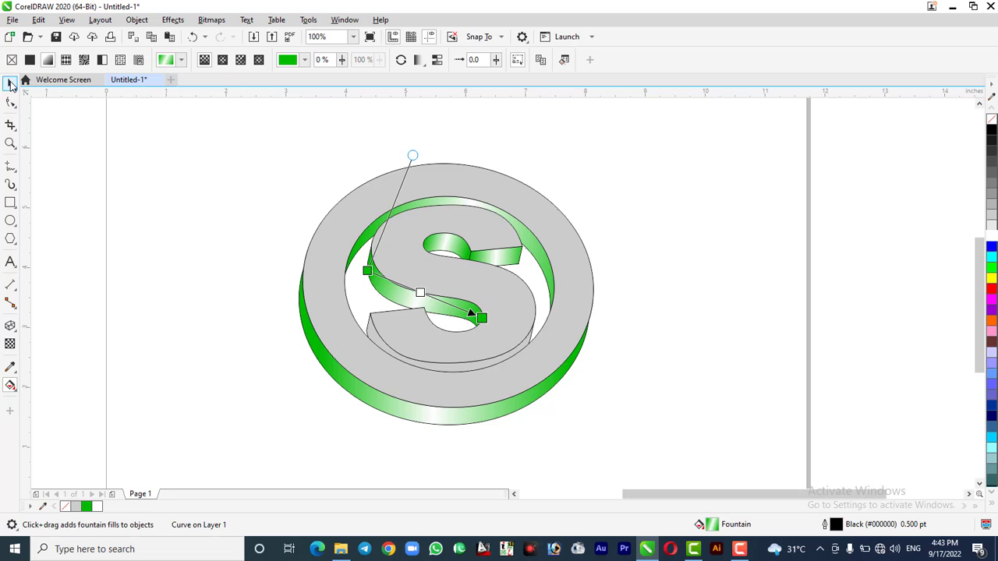
Copy the ring's outer green-and-white fill to the side face beneath the S's lower curve
{"action": "scroll", "coordinate": [438, 408], "scroll_direction": "up", "scroll_amount": 1}
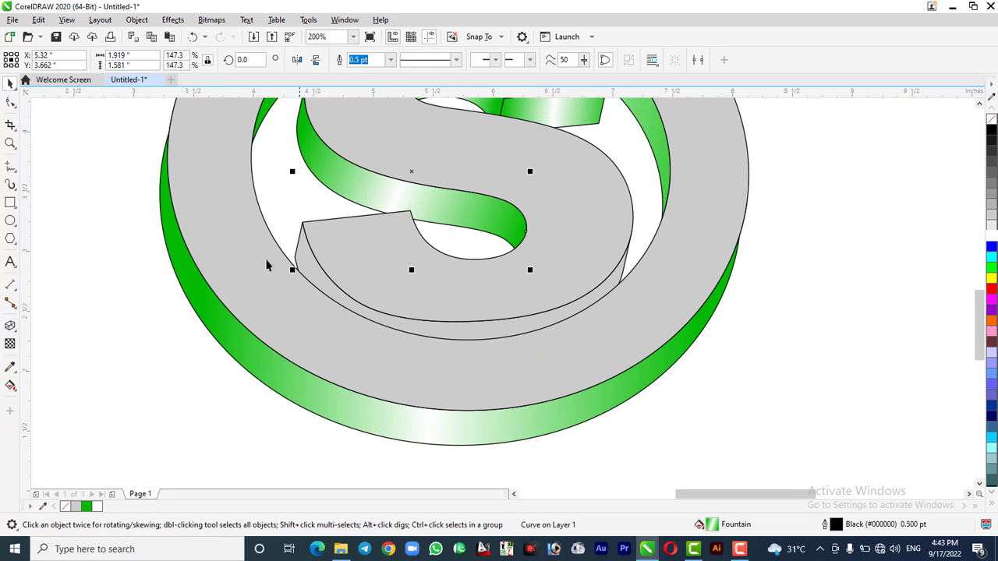
{"action": "key", "text": "Escape"}
{"action": "left_click", "coordinate": [305, 251]}
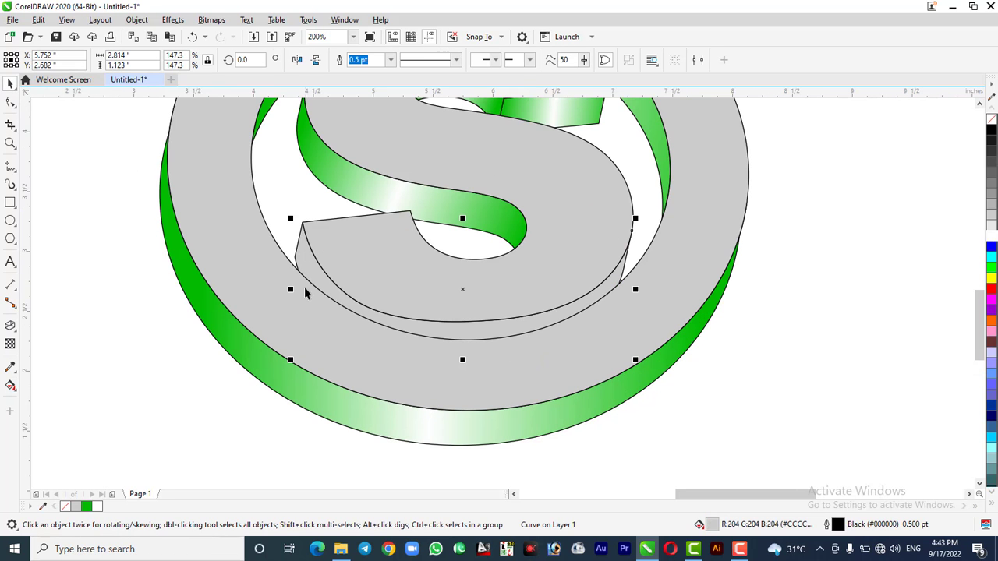
{"action": "left_click", "coordinate": [11, 385]}
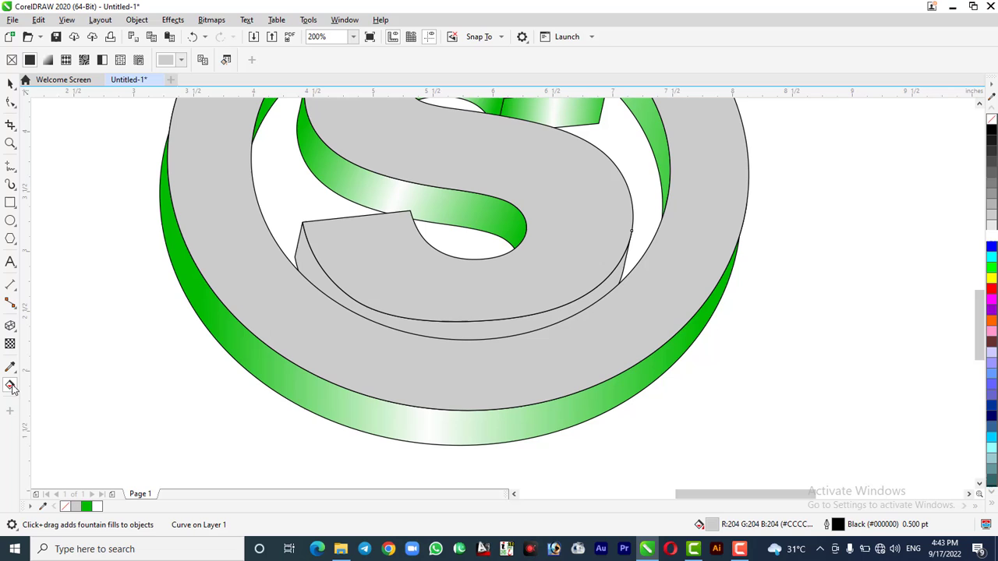
{"action": "left_click", "coordinate": [231, 332]}
Stretch the lower S side face's gradient from the S's lower-left corner to the ring's lower-right outer edge
{"action": "left_click_drag", "start_coordinate": [315, 306], "coordinate": [307, 260]}
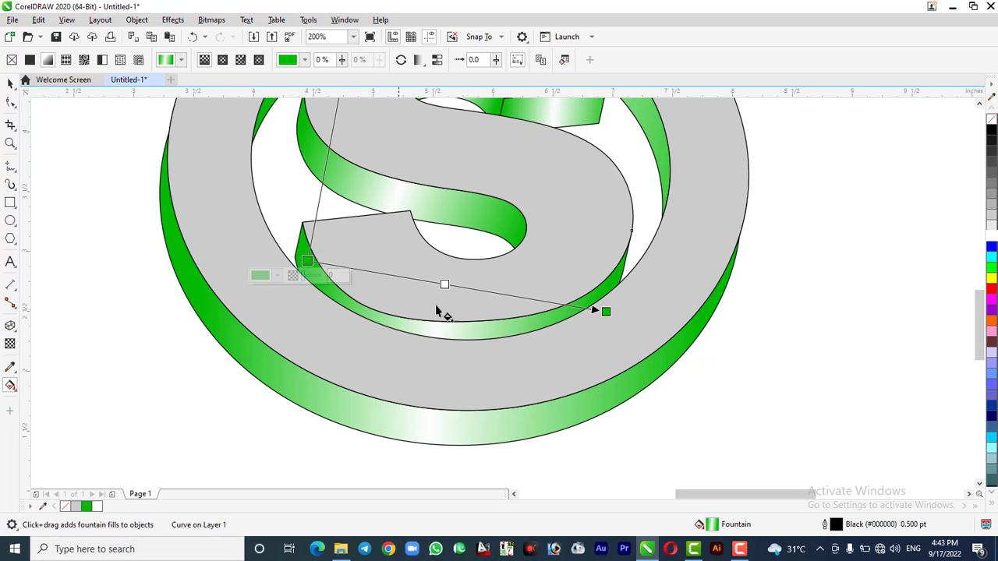
{"action": "left_click_drag", "start_coordinate": [606, 312], "coordinate": [690, 325]}
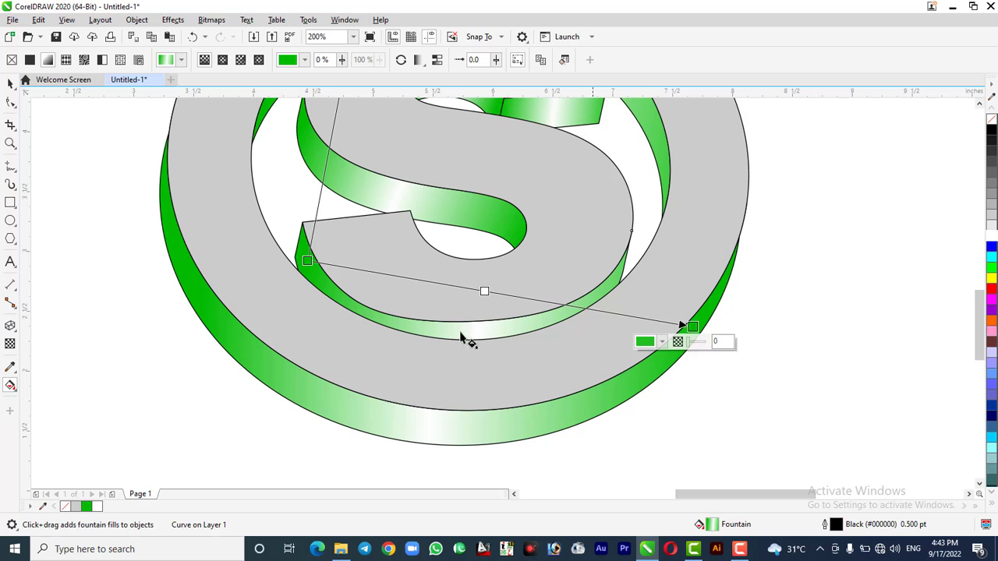
{"action": "left_click_drag", "start_coordinate": [307, 260], "coordinate": [300, 229]}
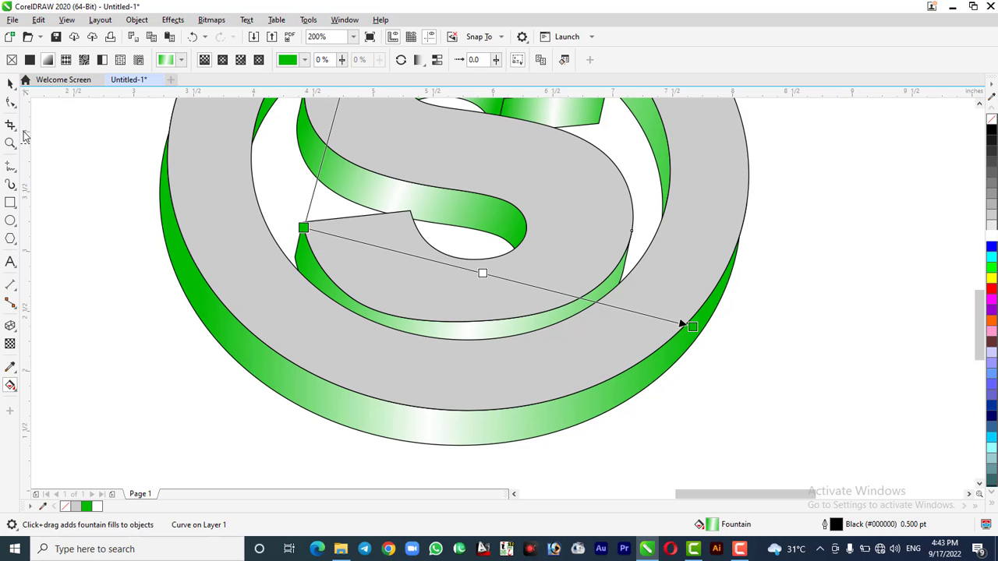
{"action": "left_click", "coordinate": [10, 83]}
{"action": "left_click", "coordinate": [92, 250]}
Apply a linear fountain fill to the emblem's front face, running slightly downward from the ring's left edge to its right edge
{"action": "scroll", "coordinate": [231, 277], "scroll_direction": "down", "scroll_amount": 1}
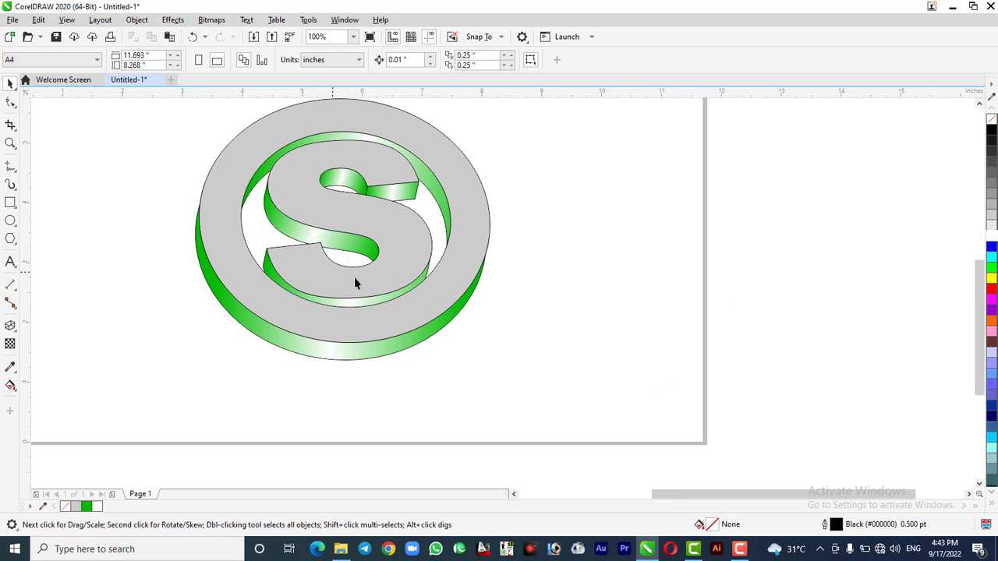
{"action": "scroll", "coordinate": [599, 280], "scroll_direction": "down", "scroll_amount": 1}
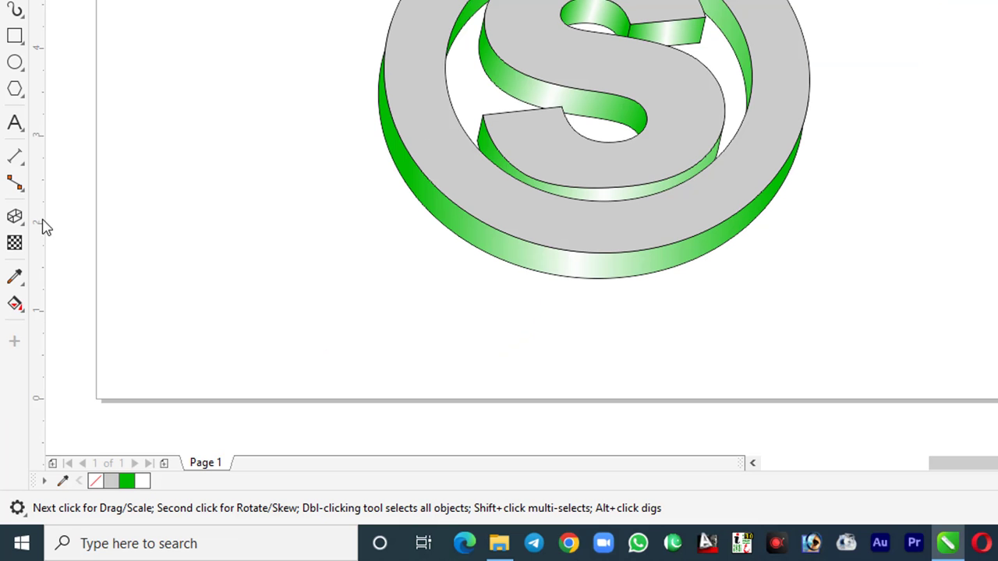
{"action": "left_click", "coordinate": [16, 307]}
{"action": "left_click", "coordinate": [407, 44]}
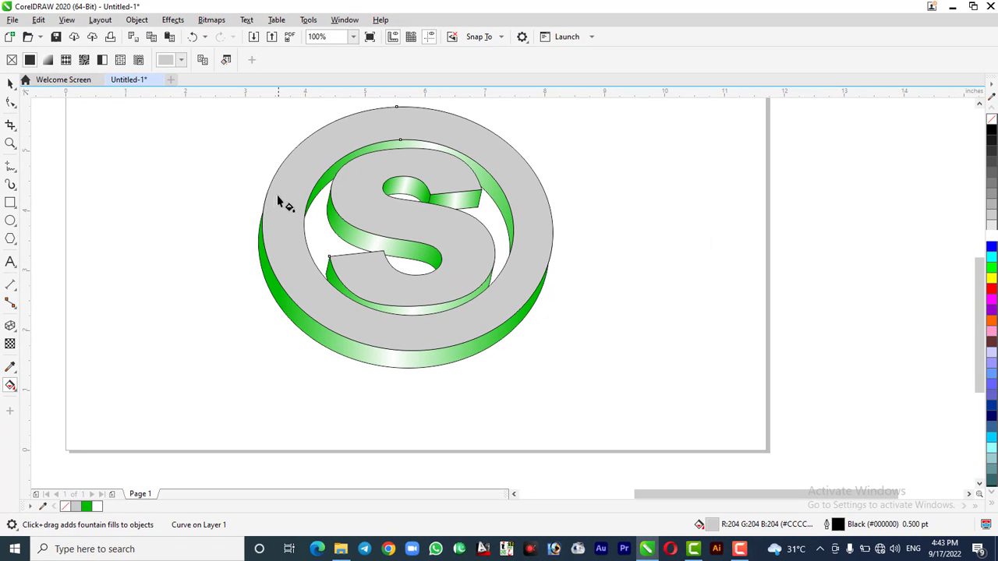
{"action": "left_click_drag", "start_coordinate": [387, 47], "coordinate": [799, 92]}
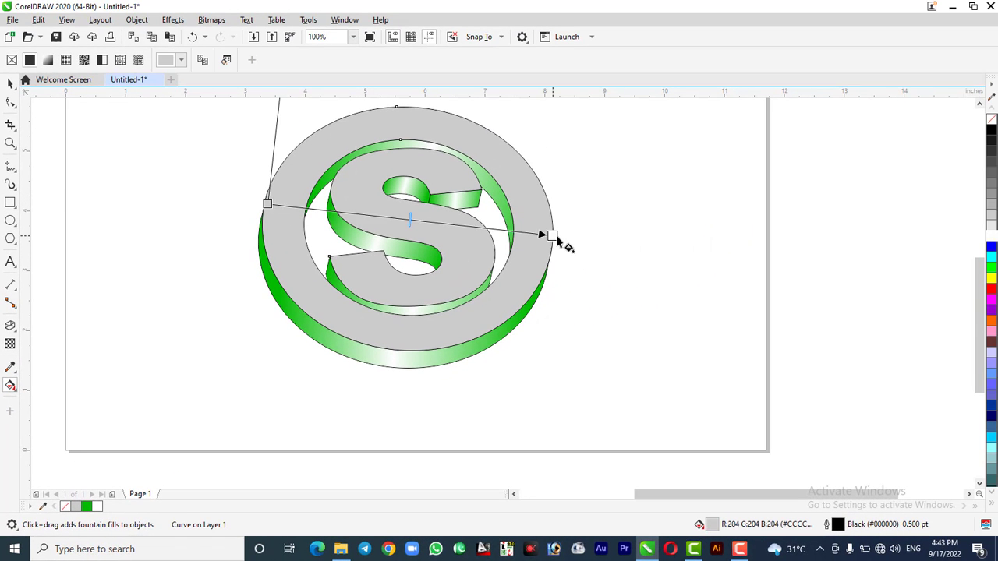
{"action": "left_click_drag", "start_coordinate": [557, 241], "coordinate": [548, 246]}
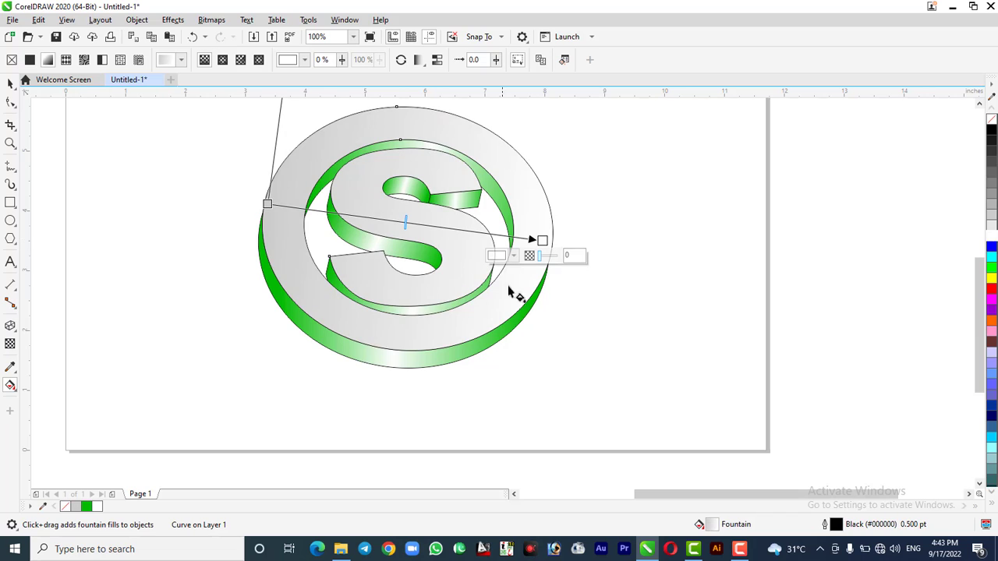
Set the front face's gradient to run from yellow to orange and add a light grey colour stop at 53%
{"action": "left_click", "coordinate": [267, 204]}
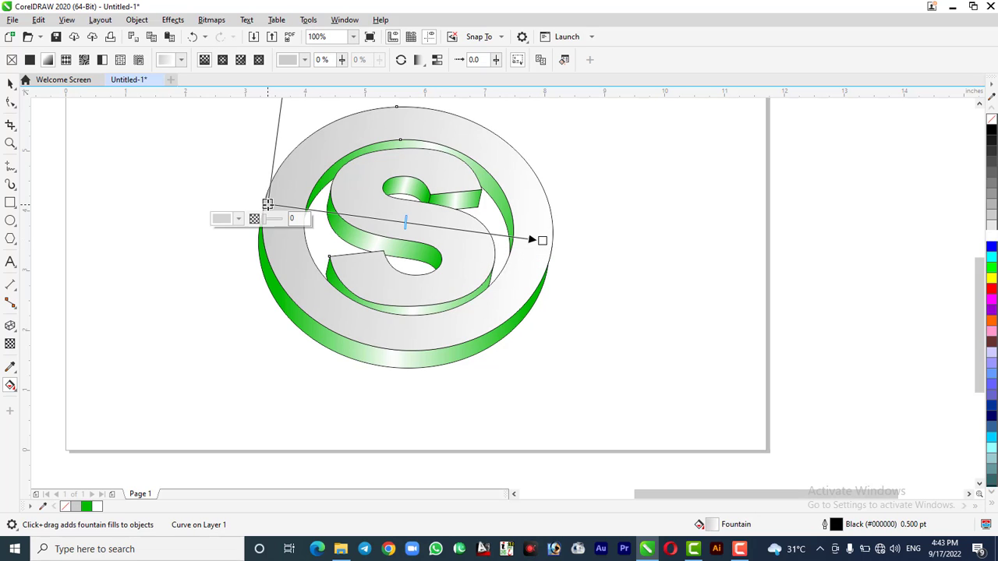
{"action": "left_click", "coordinate": [991, 280]}
{"action": "left_click", "coordinate": [949, 306]}
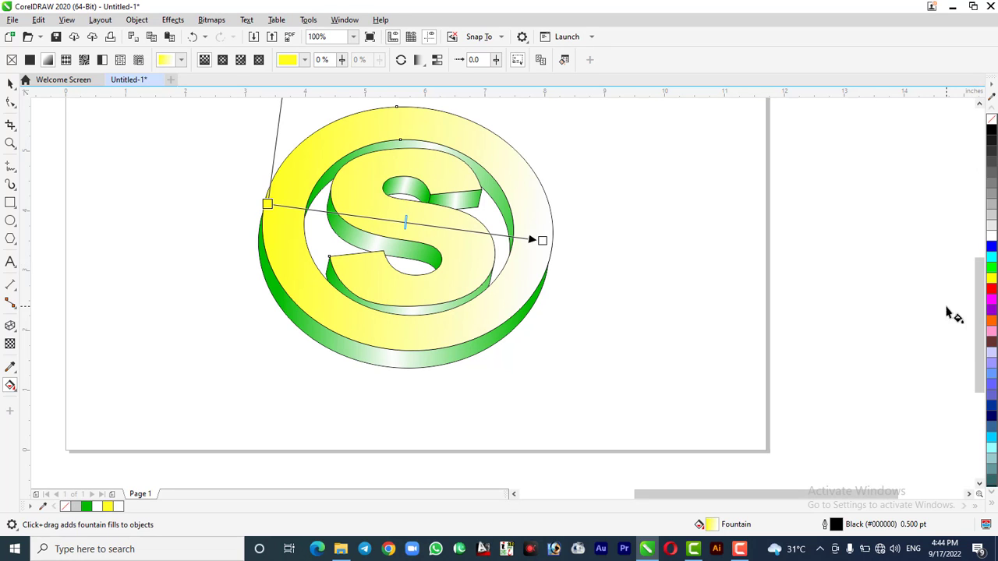
{"action": "left_click", "coordinate": [543, 241]}
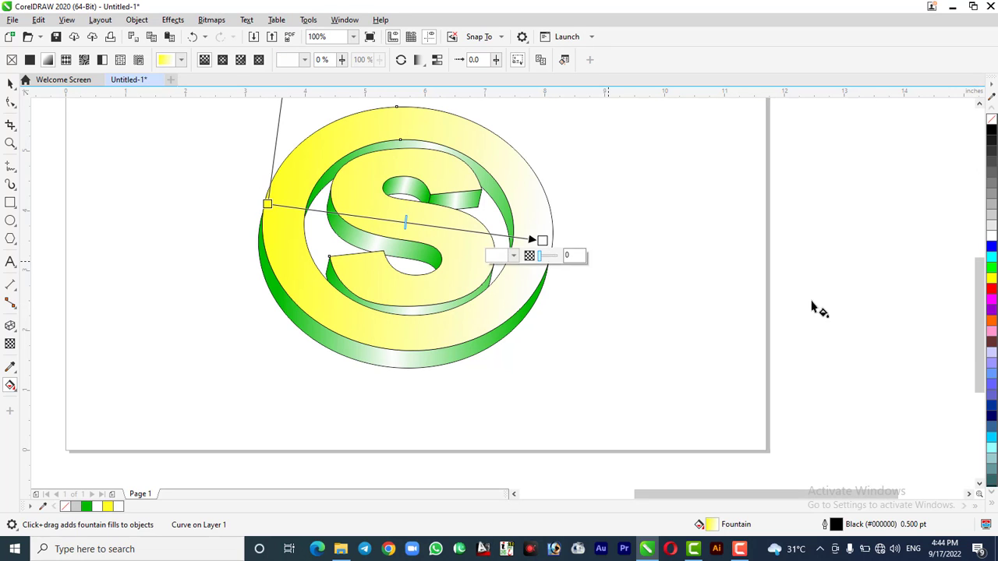
{"action": "left_click", "coordinate": [991, 323]}
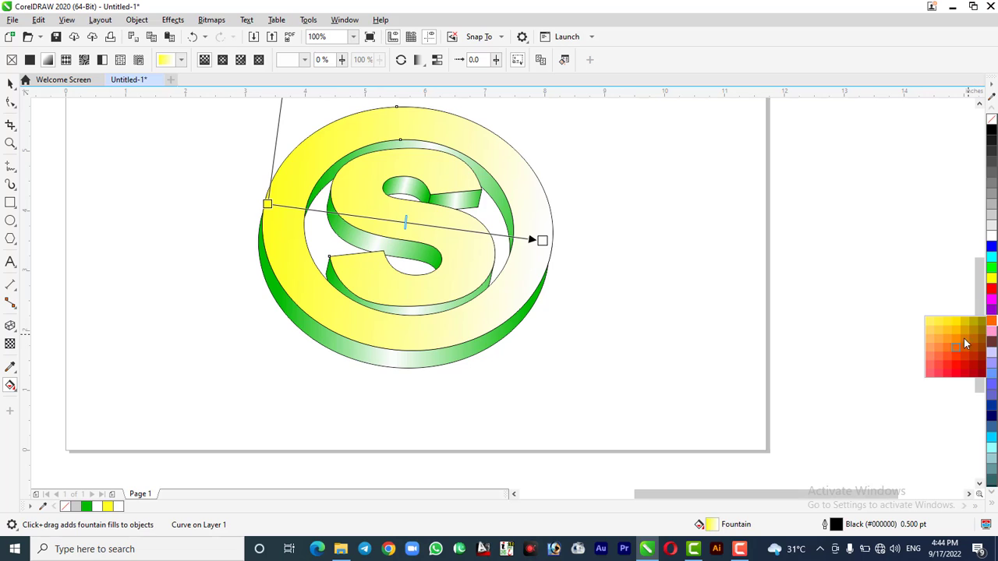
{"action": "left_click", "coordinate": [950, 352]}
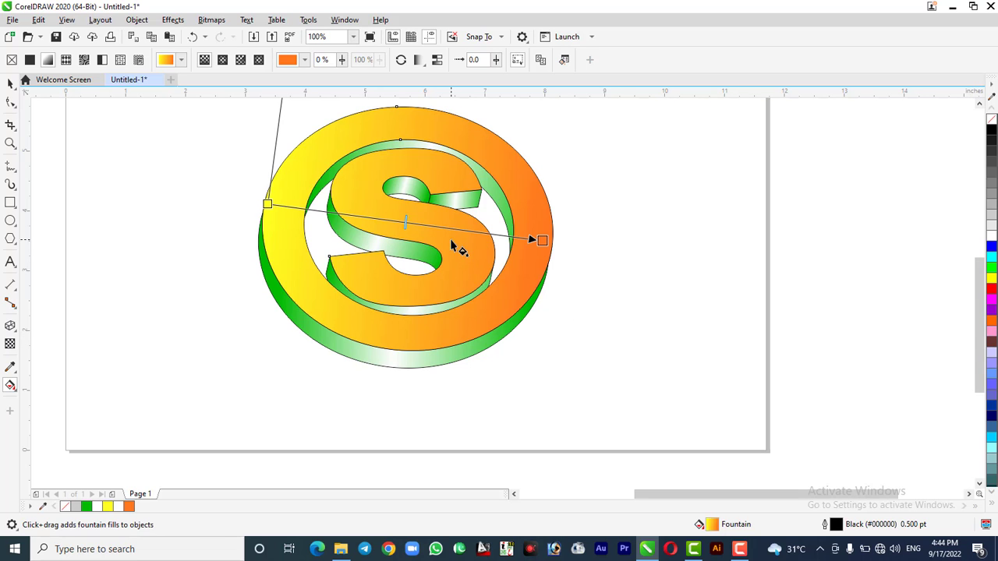
{"action": "double_click", "coordinate": [413, 223]}
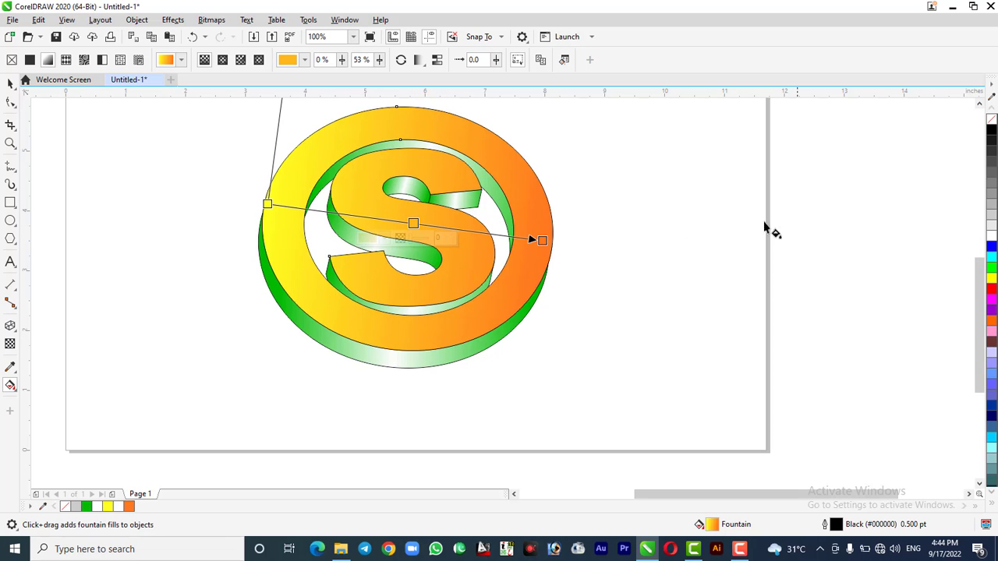
{"action": "left_click", "coordinate": [992, 226]}
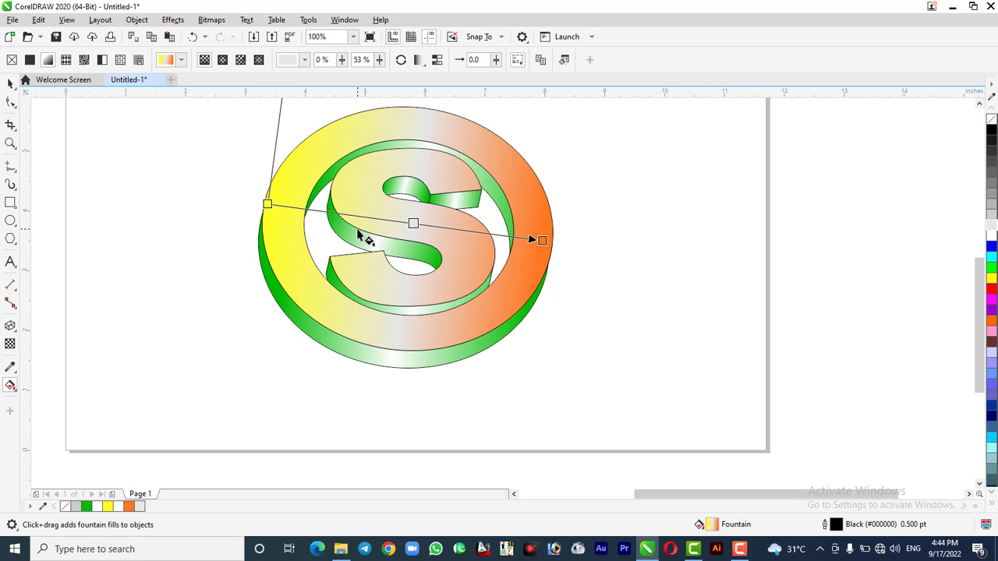
Stretch the front face's gradient so it starts beyond the ring's left edge and ends beyond its right edge, then deselect the face
{"action": "left_click_drag", "start_coordinate": [266, 204], "coordinate": [249, 186]}
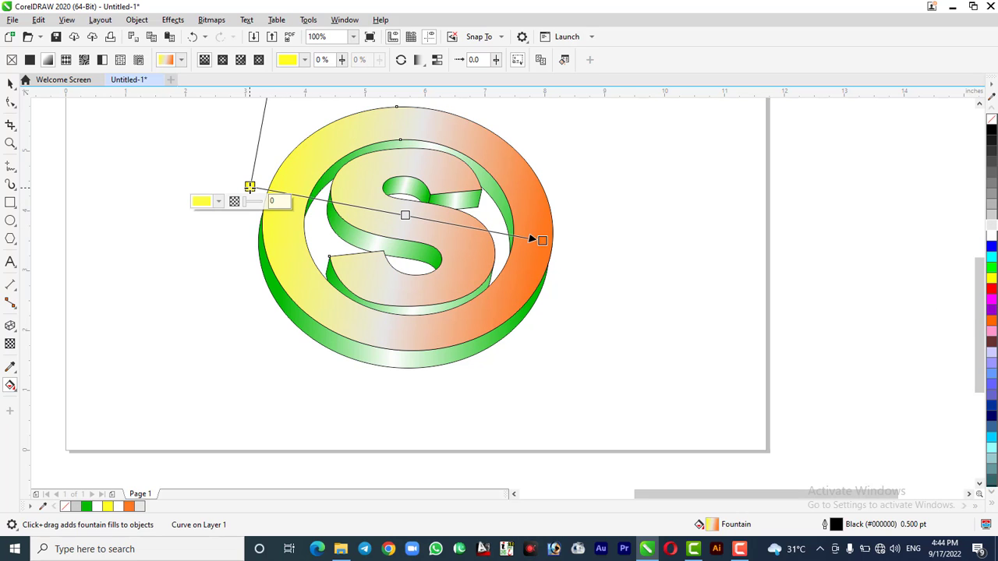
{"action": "left_click_drag", "start_coordinate": [538, 238], "coordinate": [568, 245]}
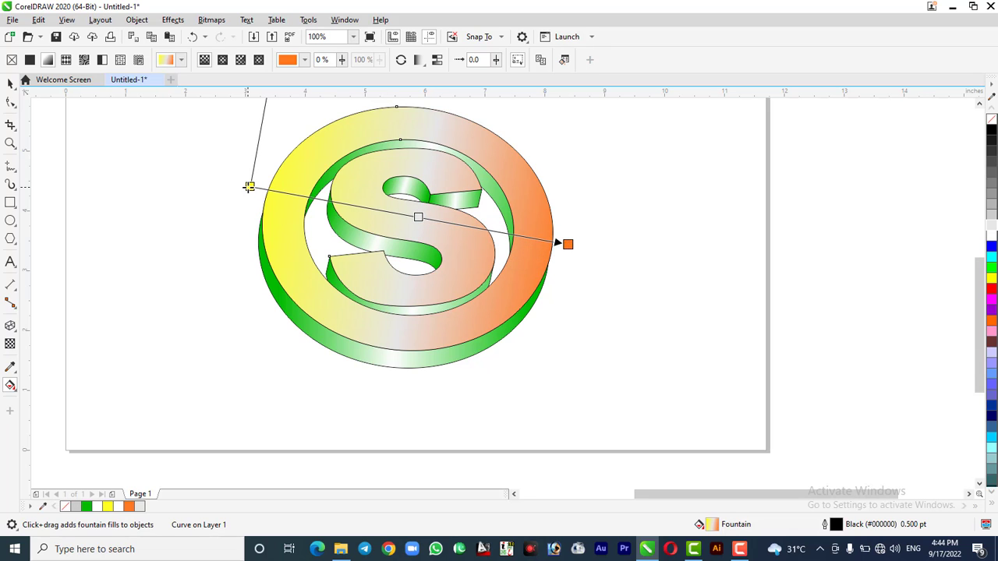
{"action": "left_click_drag", "start_coordinate": [249, 187], "coordinate": [234, 203]}
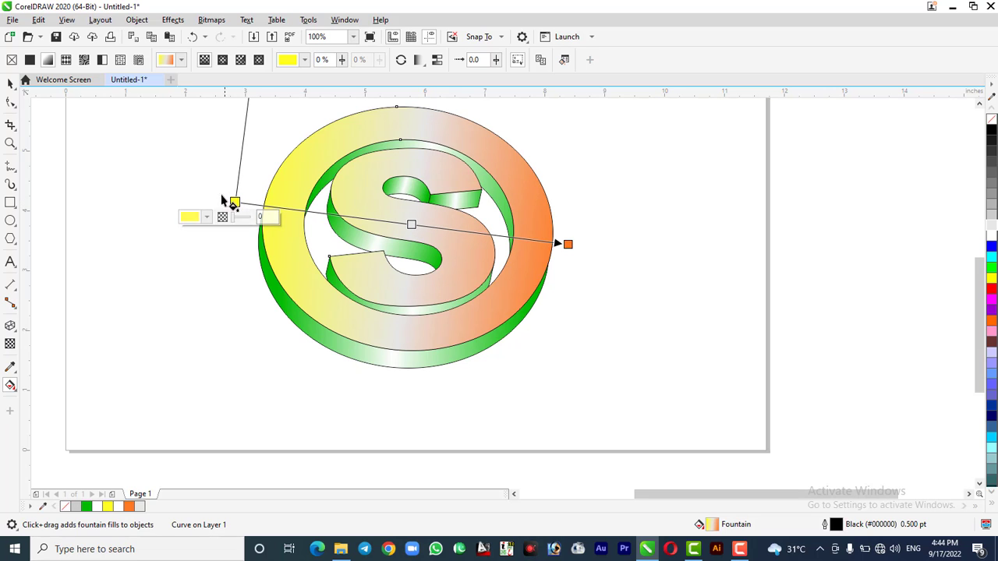
{"action": "left_click", "coordinate": [10, 83]}
{"action": "left_click", "coordinate": [123, 227]}
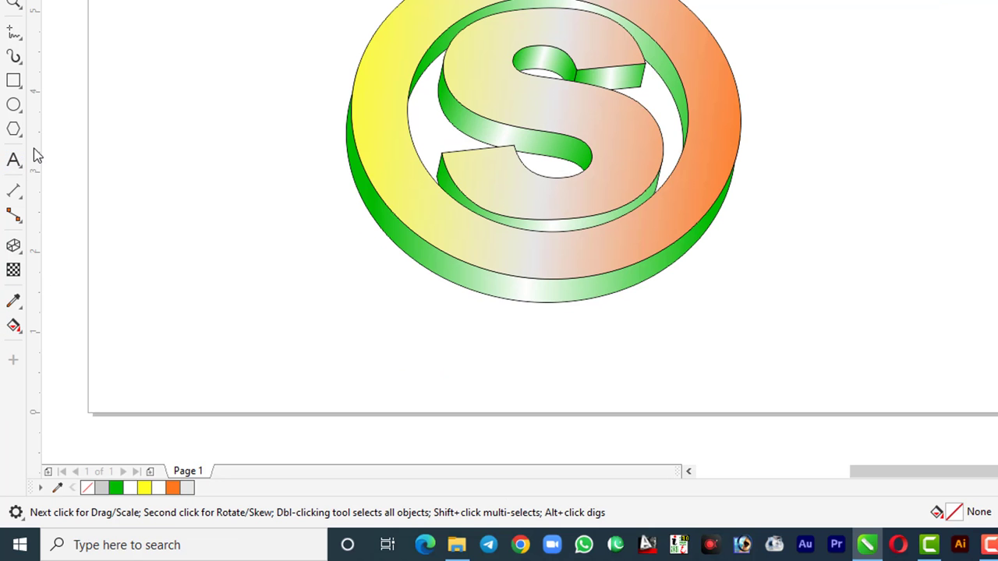
Add a perspective drop shadow to the ring's outer side face, from its bottom centre up to the S's middle, angle 90 and stretch about 92
{"action": "left_click", "coordinate": [14, 246]}
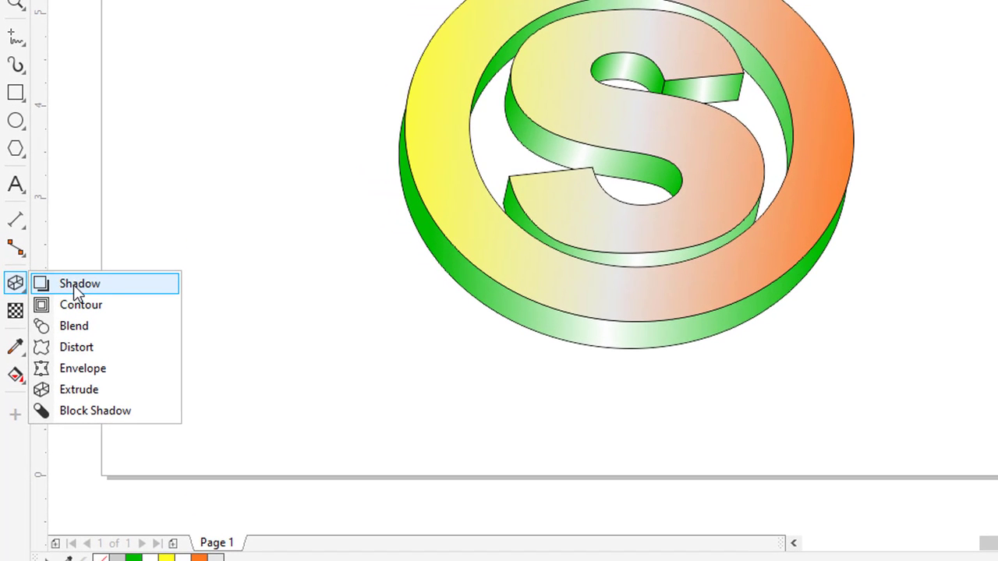
{"action": "left_click", "coordinate": [63, 246]}
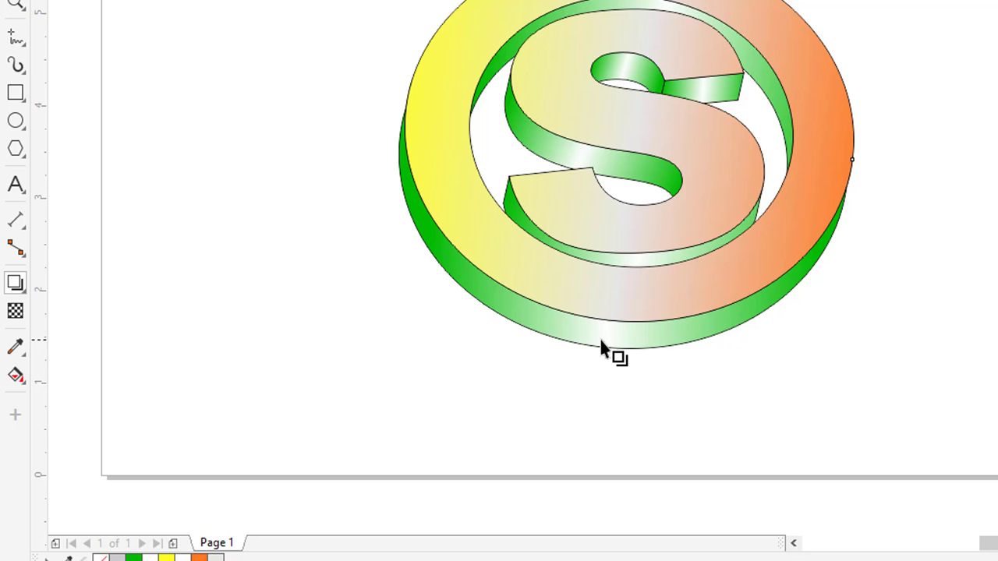
{"action": "left_click_drag", "start_coordinate": [604, 348], "coordinate": [667, 216]}
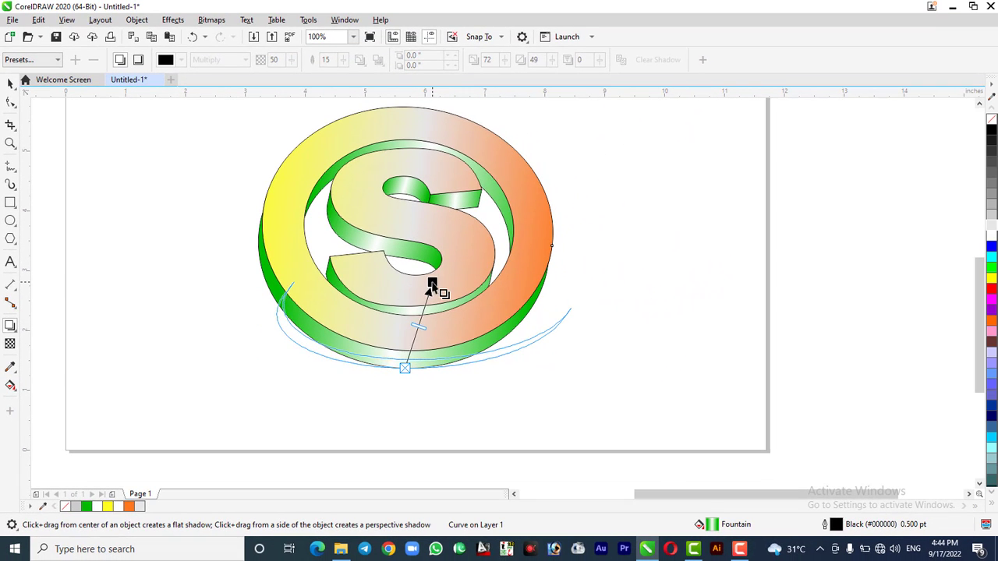
{"action": "left_click_drag", "start_coordinate": [433, 286], "coordinate": [405, 207]}
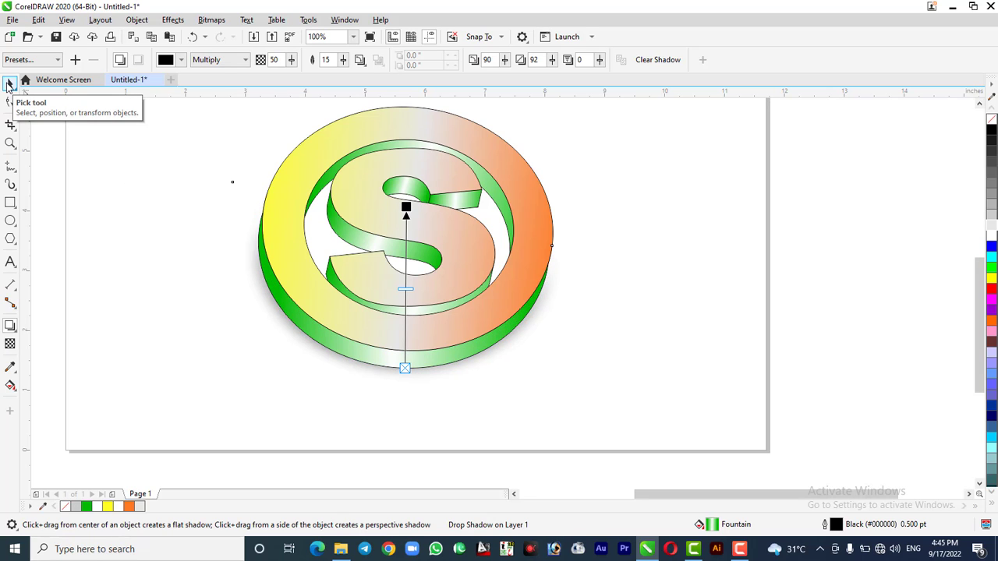
{"action": "left_click", "coordinate": [9, 84]}
{"action": "left_click", "coordinate": [136, 319]}
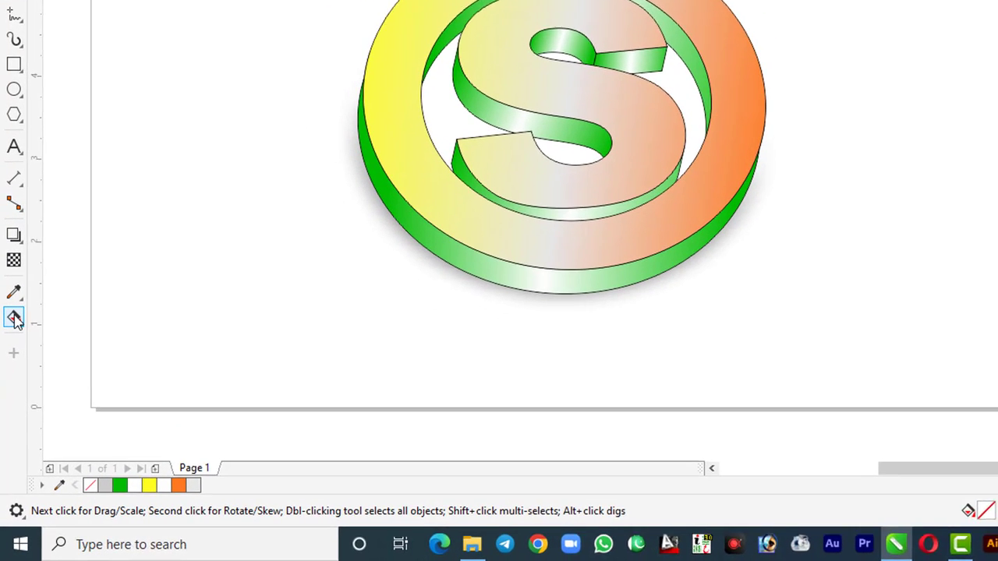
Smart-fill the four empty gaps between the S and the ring with purple and a 0.5 pt black outline
{"action": "left_click", "coordinate": [11, 384]}
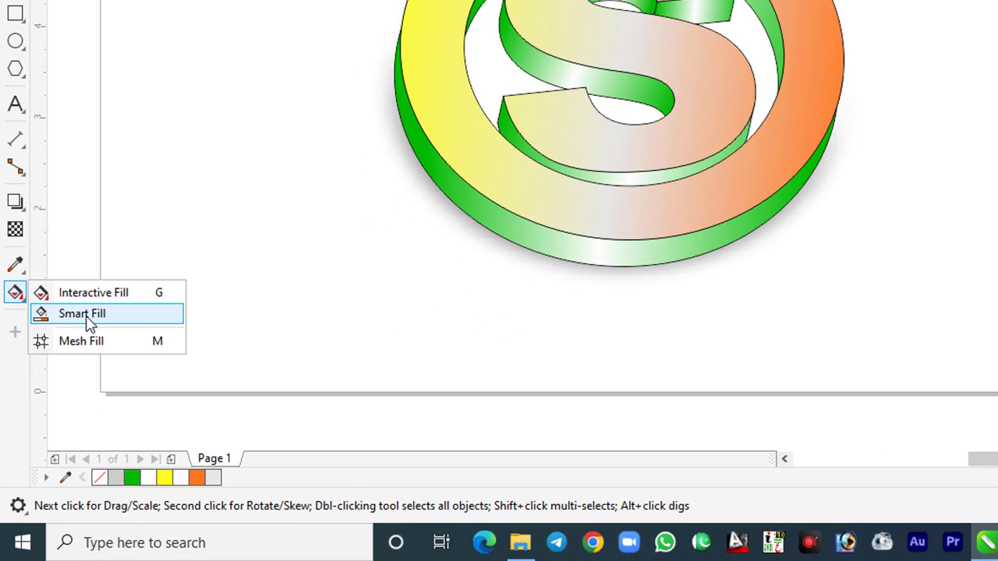
{"action": "left_click", "coordinate": [84, 315]}
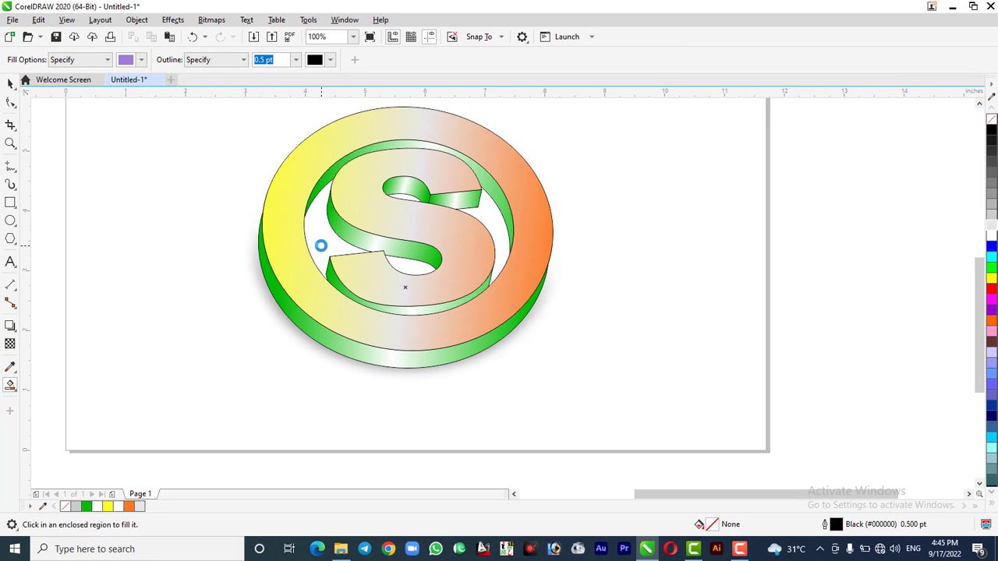
{"action": "left_click", "coordinate": [401, 263]}
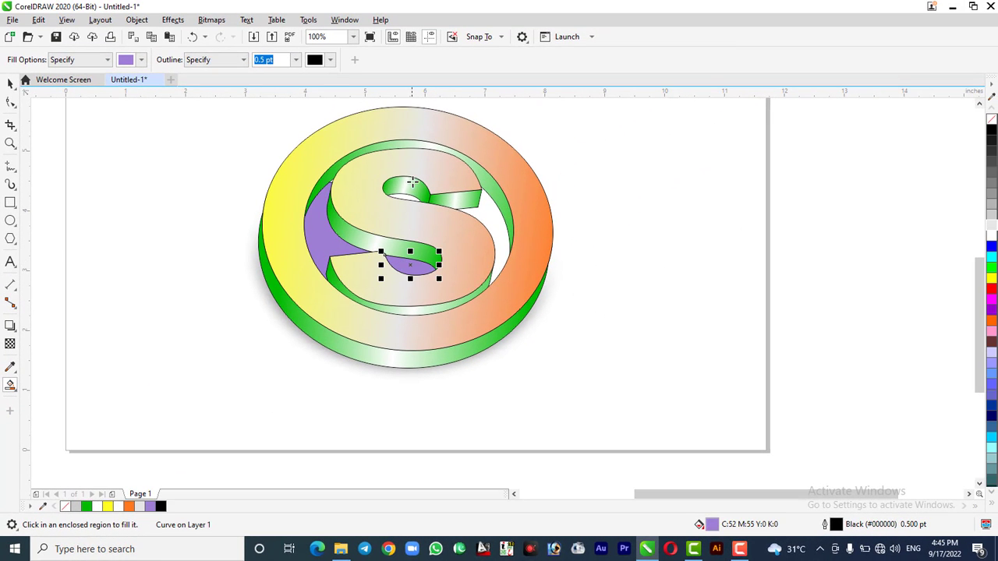
{"action": "left_click", "coordinate": [404, 197]}
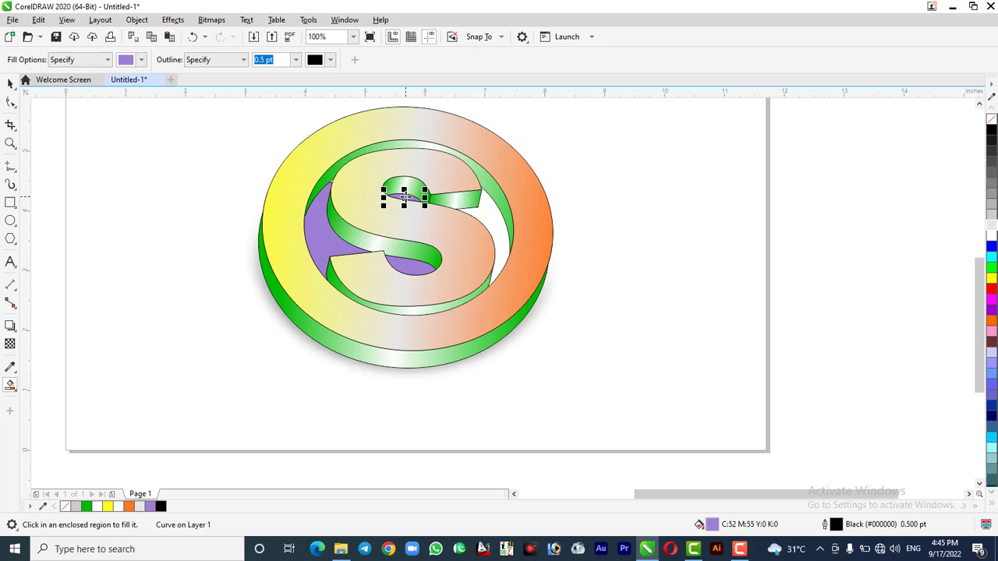
{"action": "left_click", "coordinate": [490, 226]}
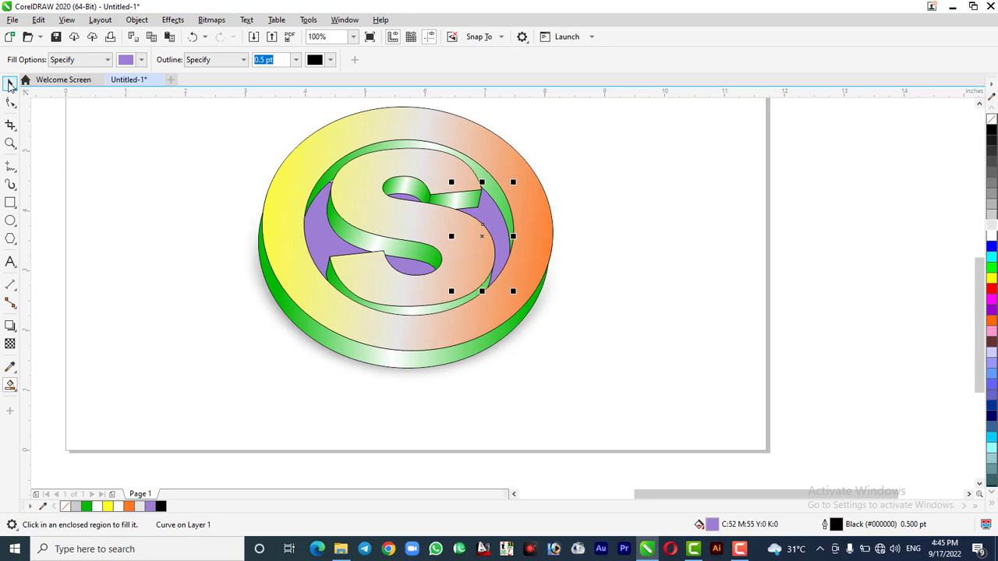
Select the purple gap shapes between the S and the ring and weld them into one curve
{"action": "left_click", "coordinate": [9, 84]}
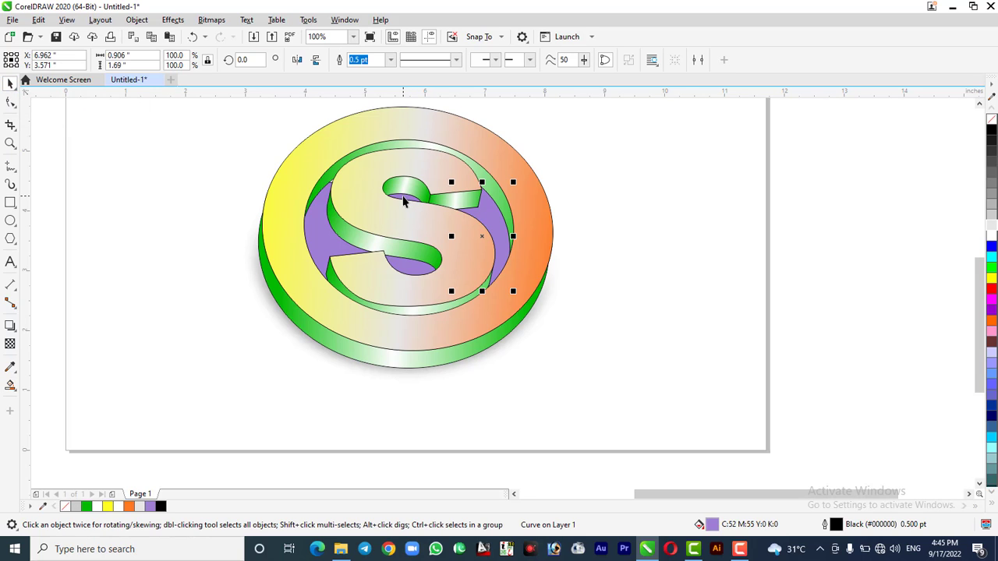
{"action": "left_click", "coordinate": [412, 272], "text": "shift"}
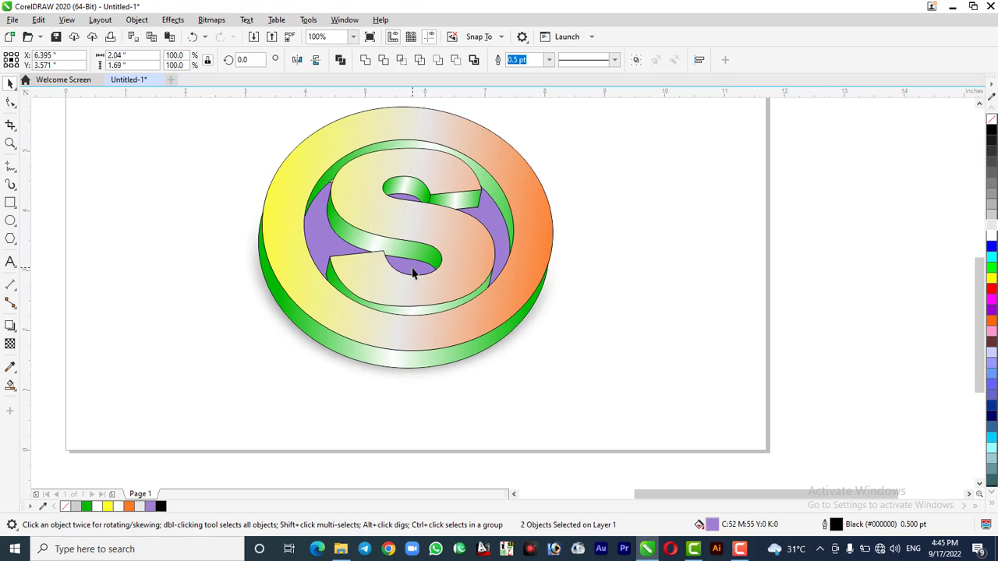
{"action": "left_click", "coordinate": [321, 240], "text": "shift"}
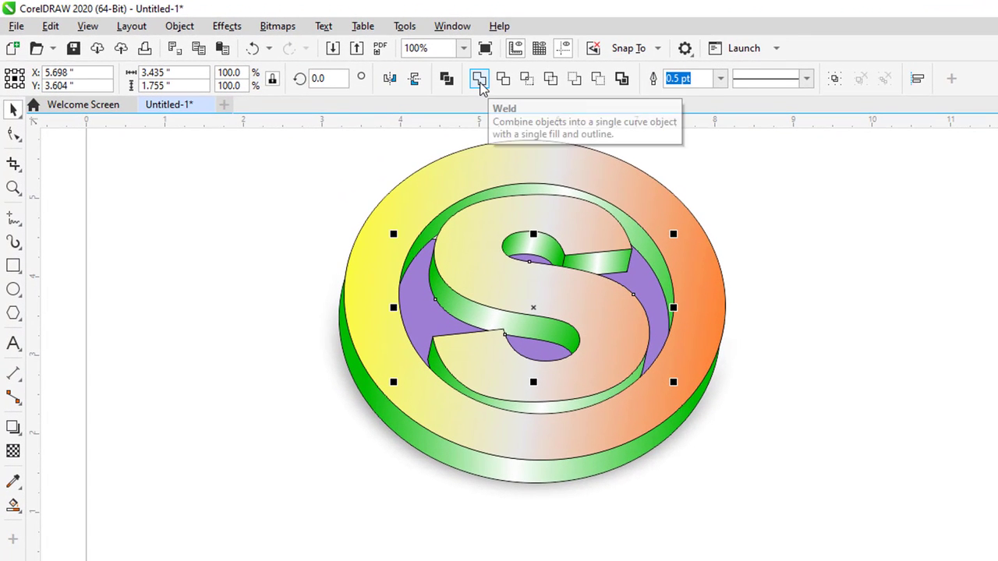
{"action": "left_click", "coordinate": [479, 78]}
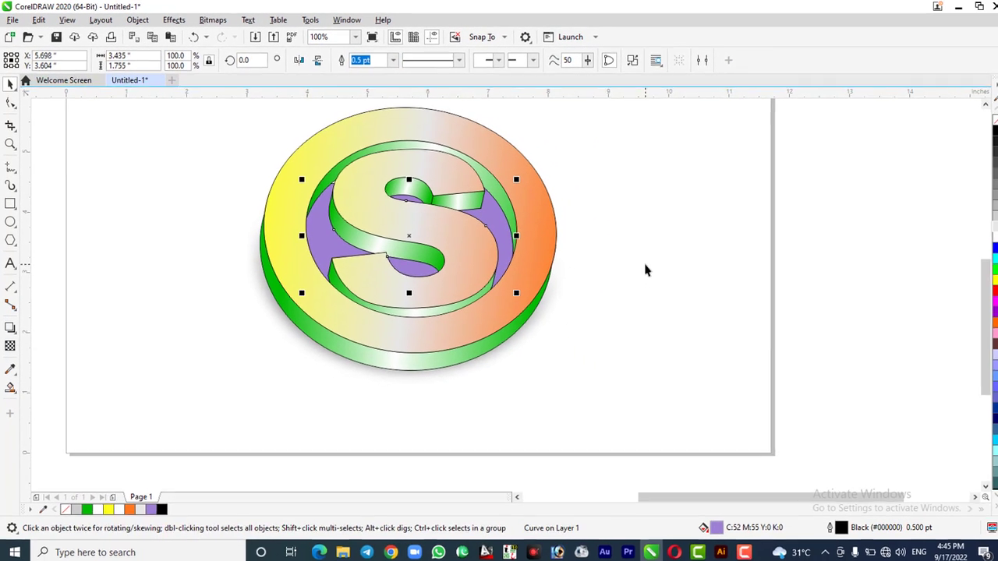
{"action": "left_click", "coordinate": [846, 354]}
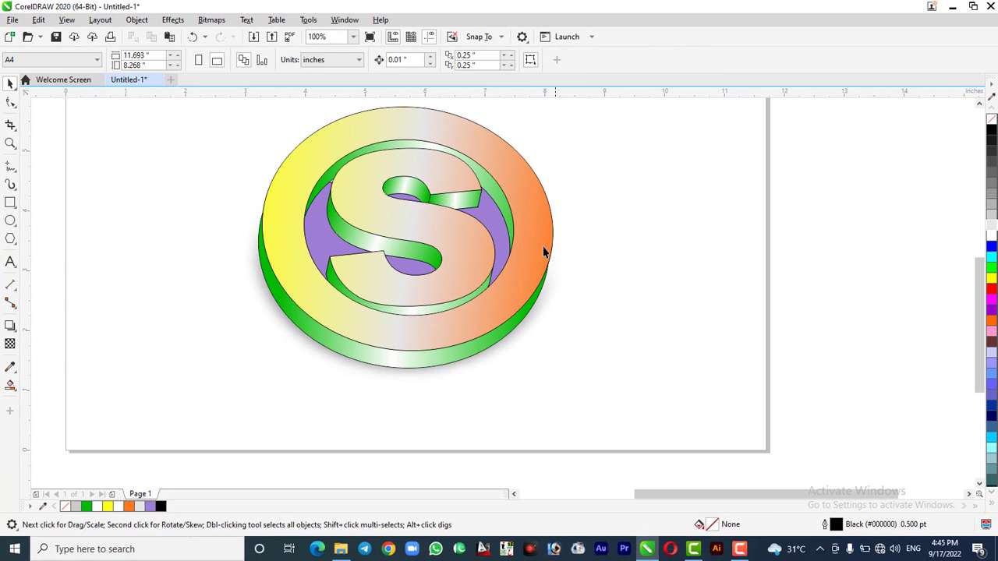
{"action": "left_click", "coordinate": [501, 232]}
{"action": "left_click_drag", "start_coordinate": [504, 234], "coordinate": [654, 239]}
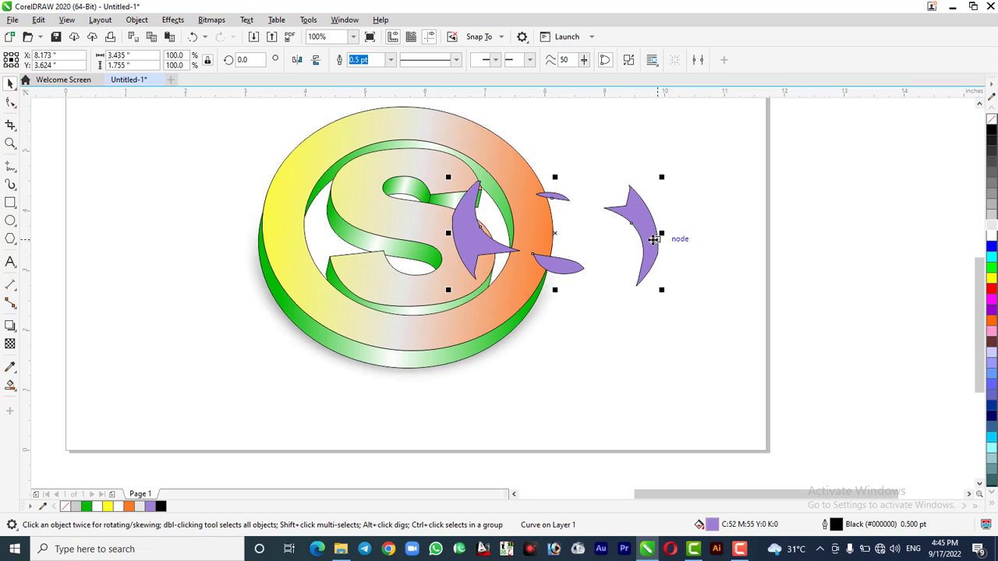
{"action": "key", "text": "ctrl+z"}
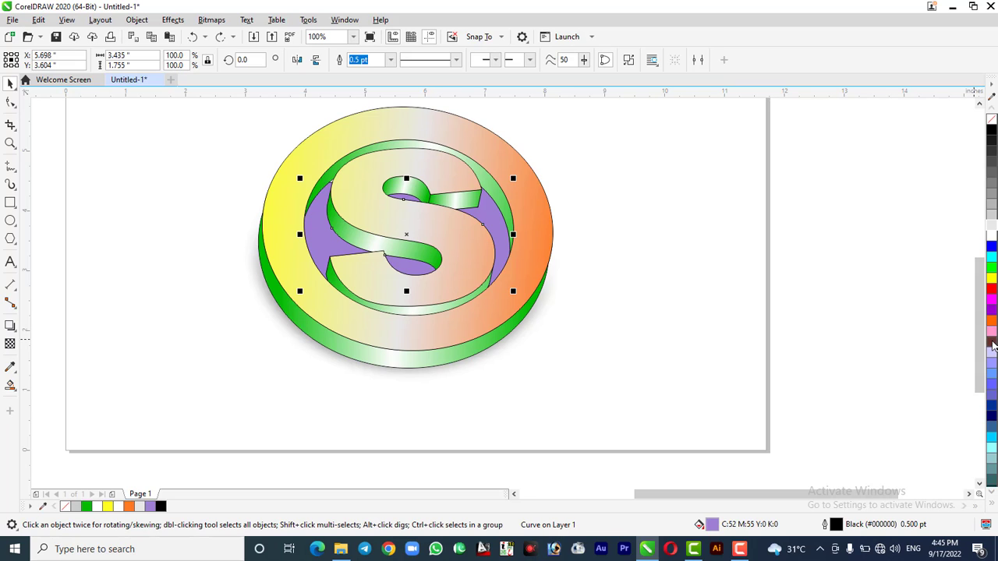
Recolour the welded background shape between the S and the ring dark brown
{"action": "left_click", "coordinate": [992, 344]}
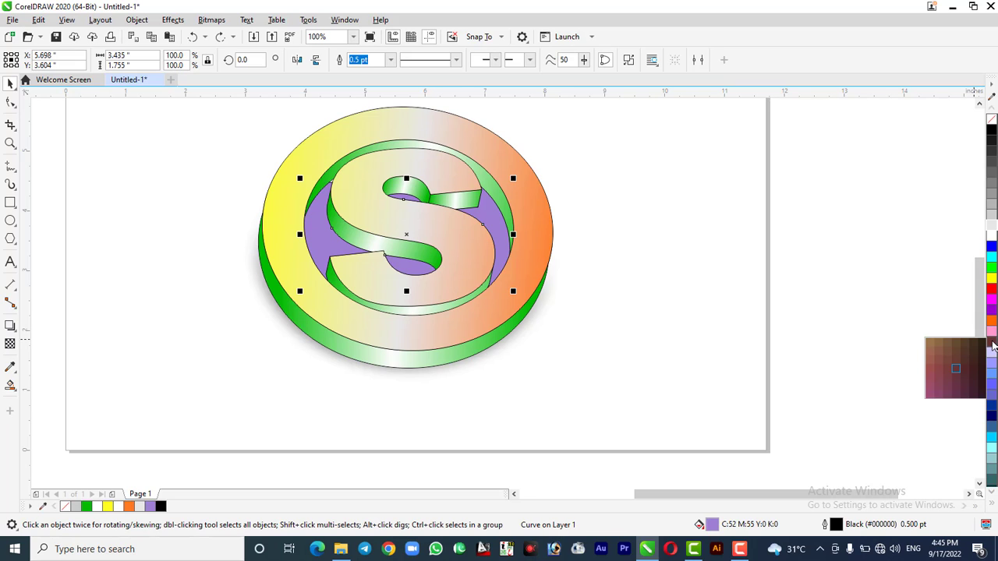
{"action": "left_click", "coordinate": [944, 368]}
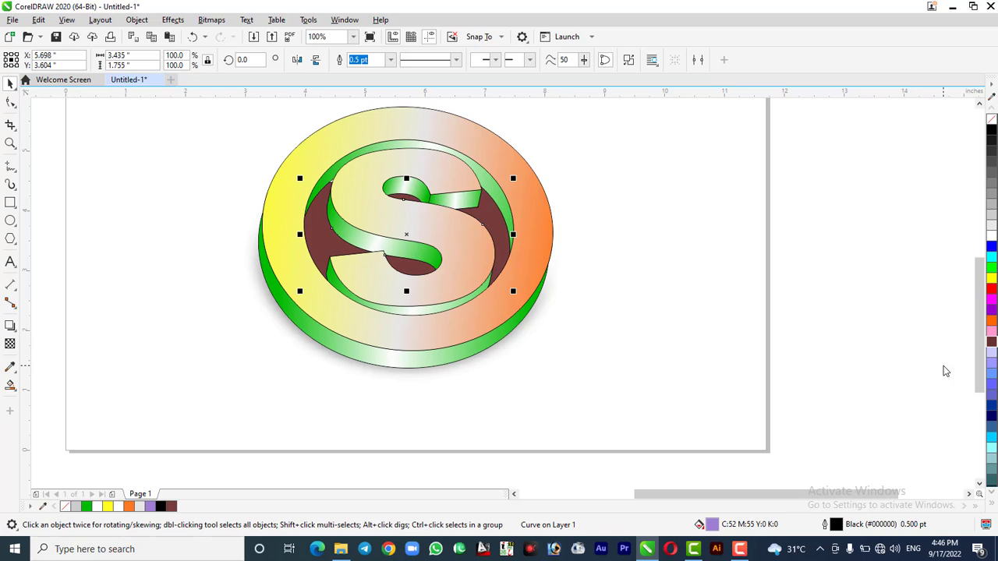
{"action": "left_click", "coordinate": [568, 331]}
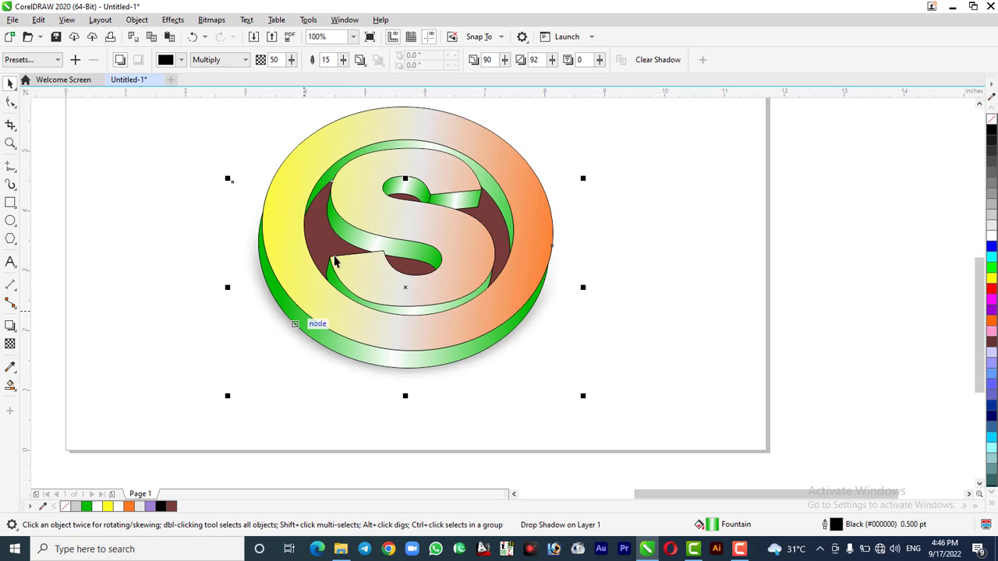
Smart-fill the tiny white gap at the upper-left, where the ring's inner side face meets the S, with purple
{"action": "scroll", "coordinate": [335, 262], "scroll_direction": "up", "scroll_amount": 3}
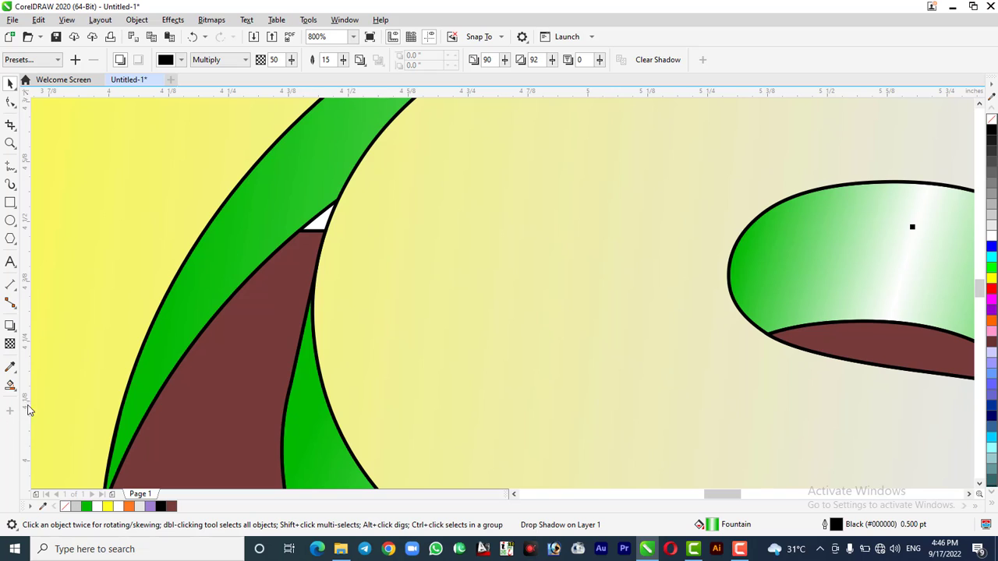
{"action": "left_click", "coordinate": [10, 384]}
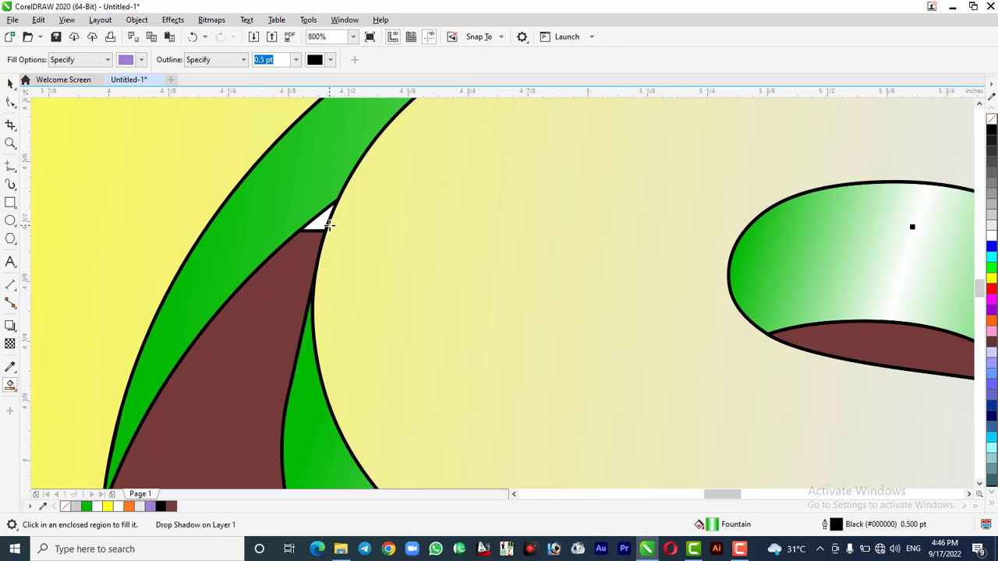
{"action": "left_click", "coordinate": [321, 222]}
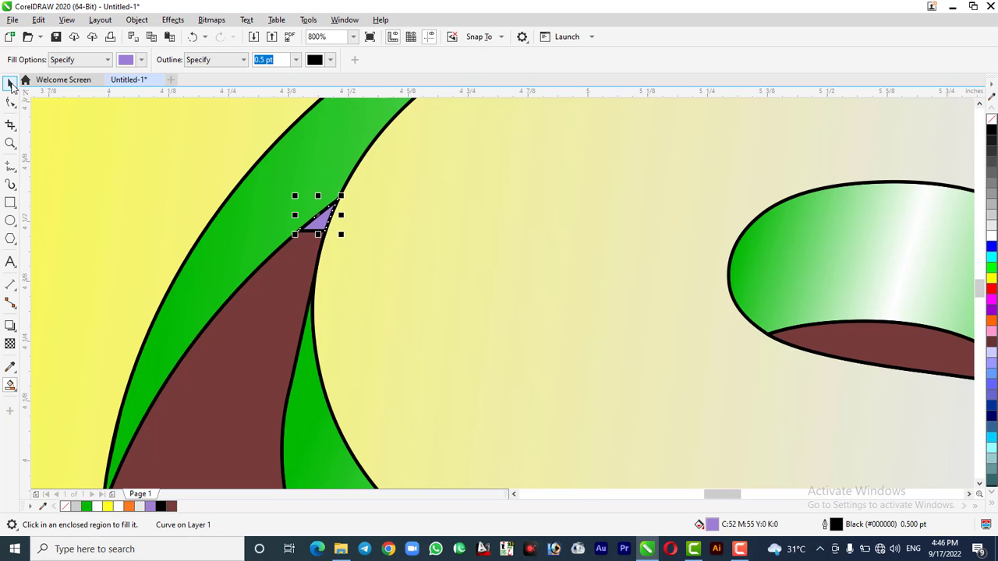
{"action": "left_click", "coordinate": [10, 83]}
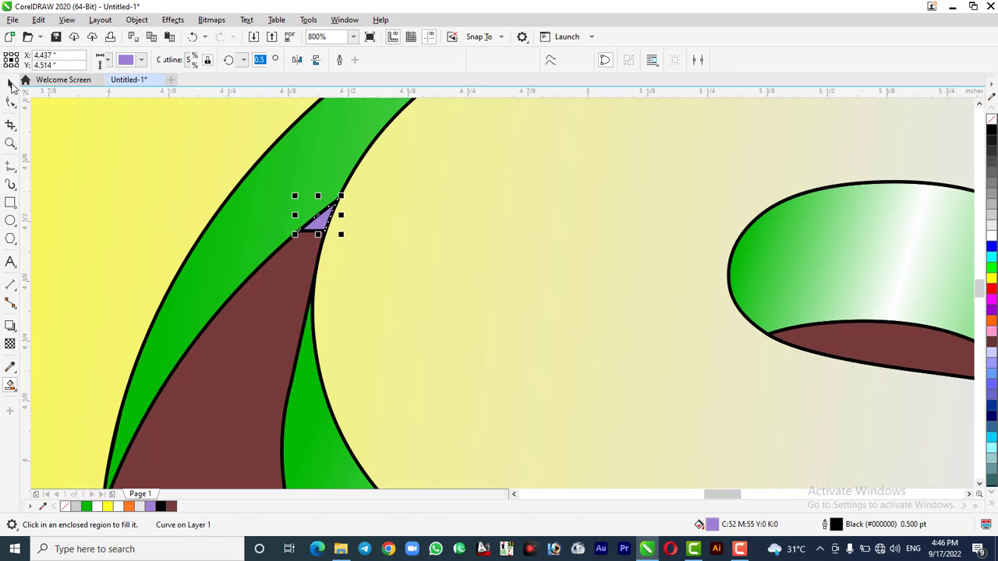
Weld the small purple gap shape at the upper-left of the S to the dark brown background shape
{"action": "left_click", "coordinate": [198, 409], "text": "shift"}
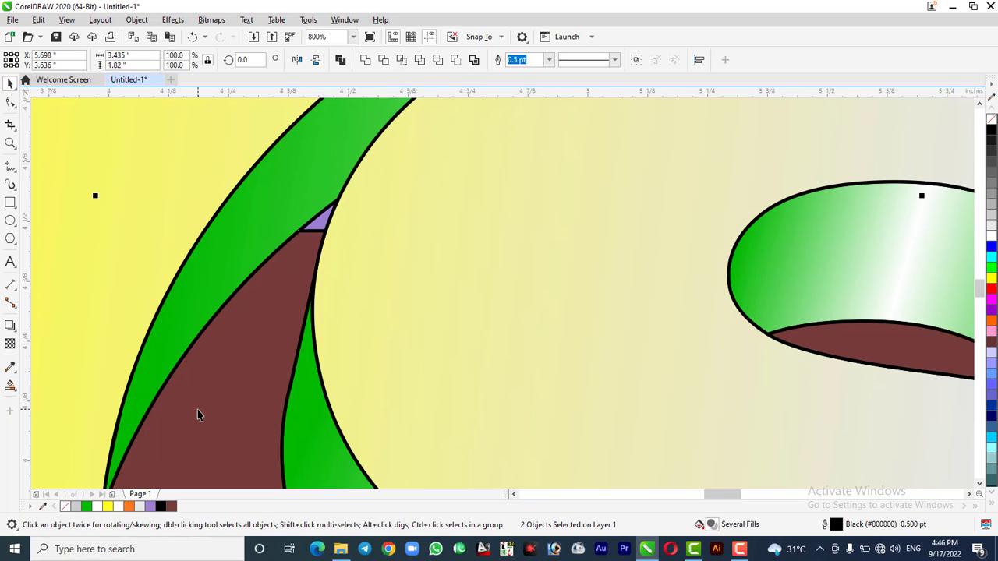
{"action": "left_click", "coordinate": [367, 61]}
{"action": "scroll", "coordinate": [318, 183], "scroll_direction": "down", "scroll_amount": 2}
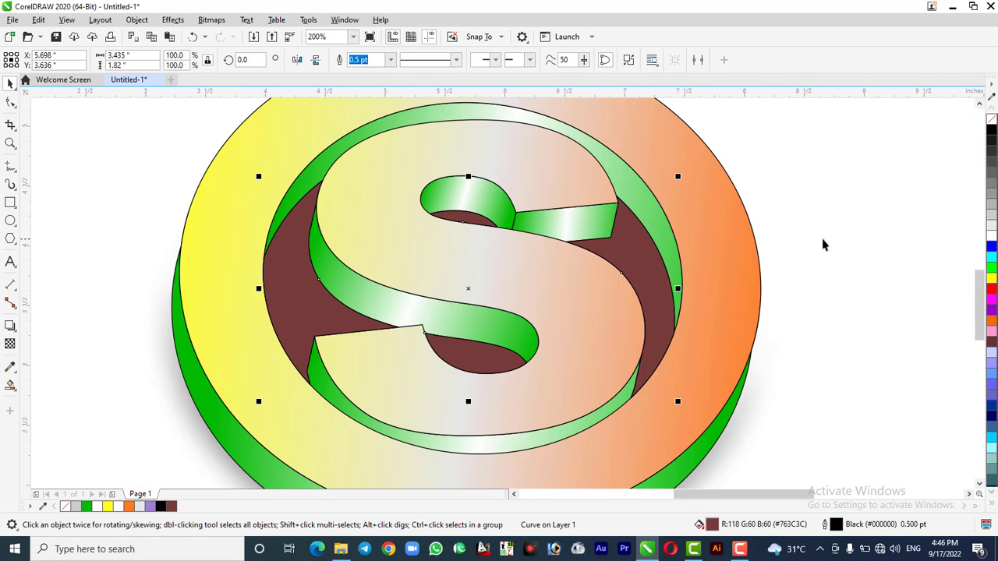
{"action": "left_click", "coordinate": [857, 243]}
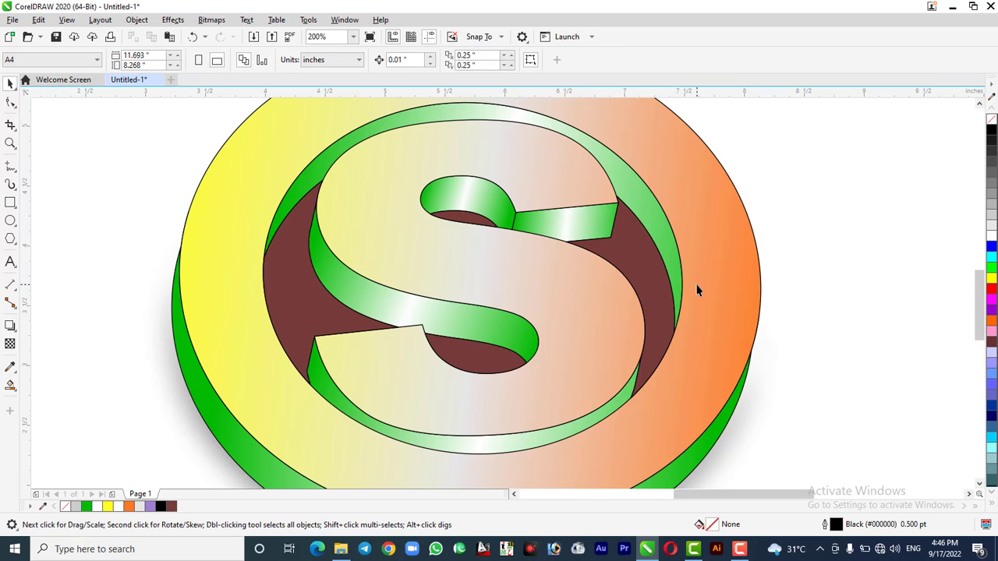
Select all the emblem's objects, remove their outlines and group them
{"action": "scroll", "coordinate": [697, 290], "scroll_direction": "down", "scroll_amount": 1}
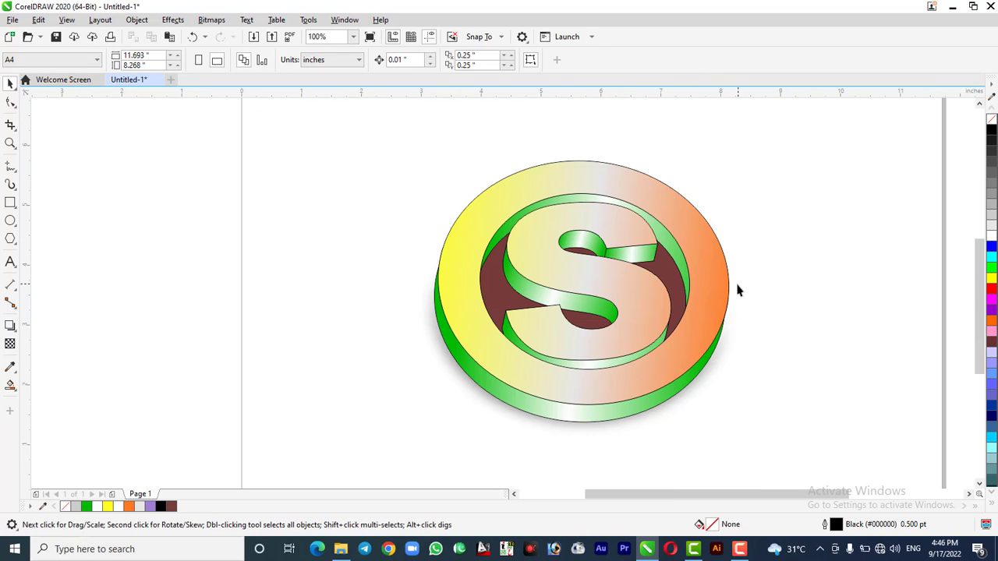
{"action": "scroll", "coordinate": [388, 300], "scroll_direction": "down", "scroll_amount": 1}
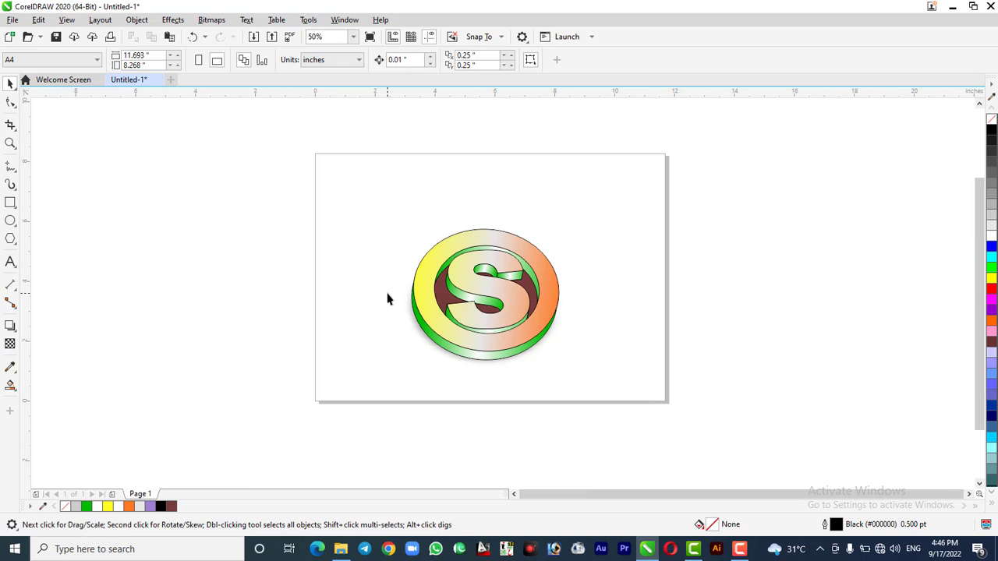
{"action": "scroll", "coordinate": [522, 297], "scroll_direction": "up", "scroll_amount": 1}
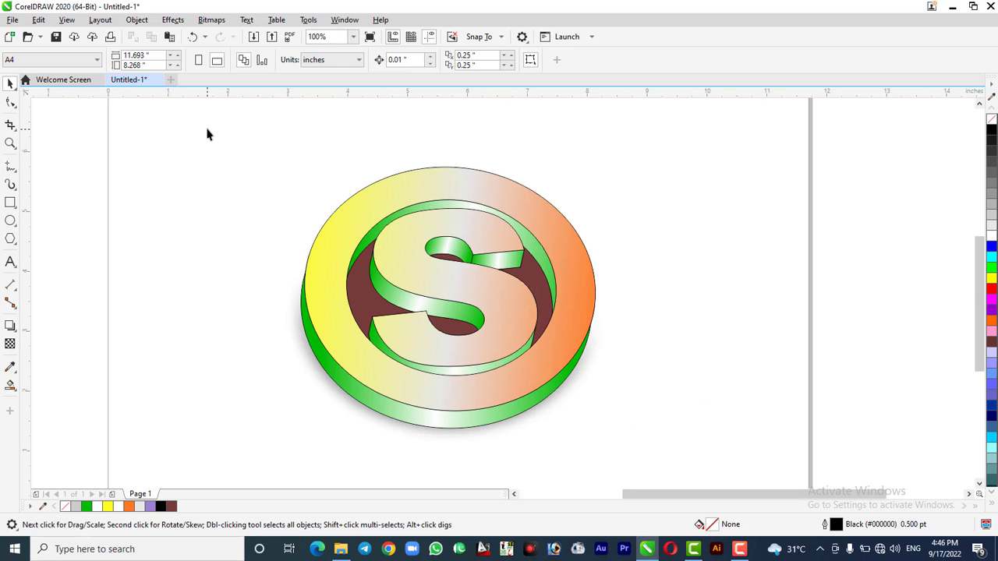
{"action": "left_click_drag", "start_coordinate": [208, 130], "coordinate": [701, 438]}
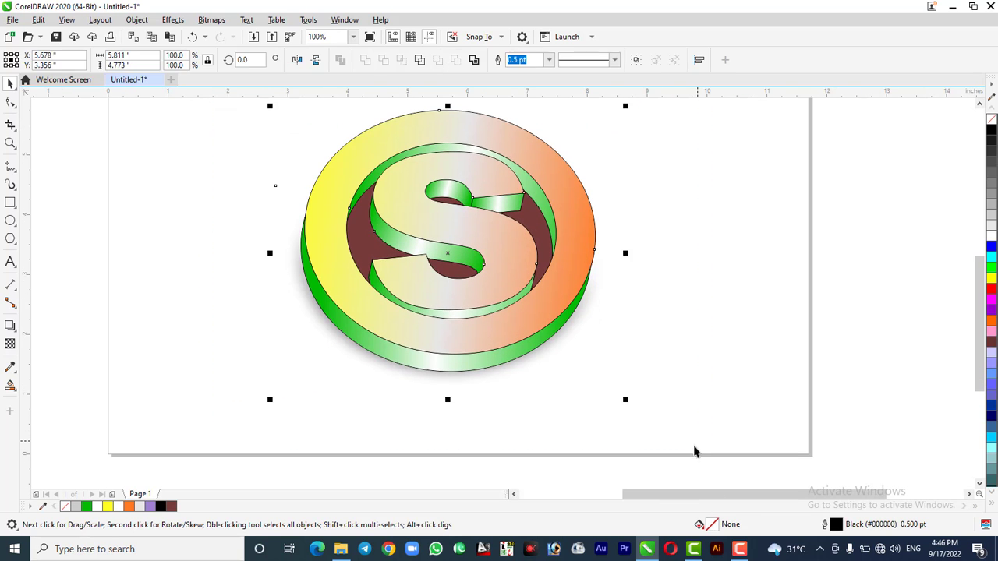
{"action": "right_click", "coordinate": [991, 125]}
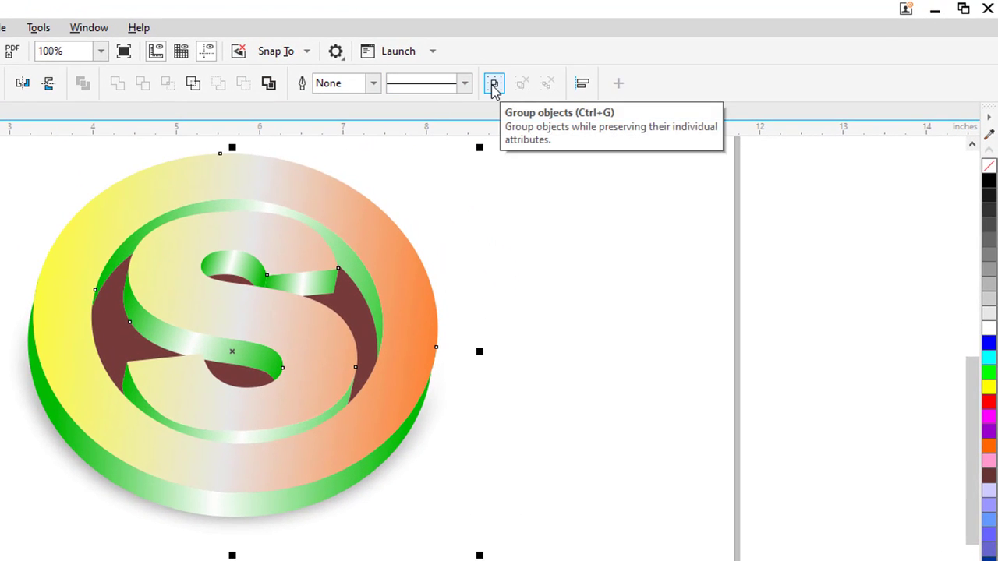
{"action": "left_click", "coordinate": [494, 86]}
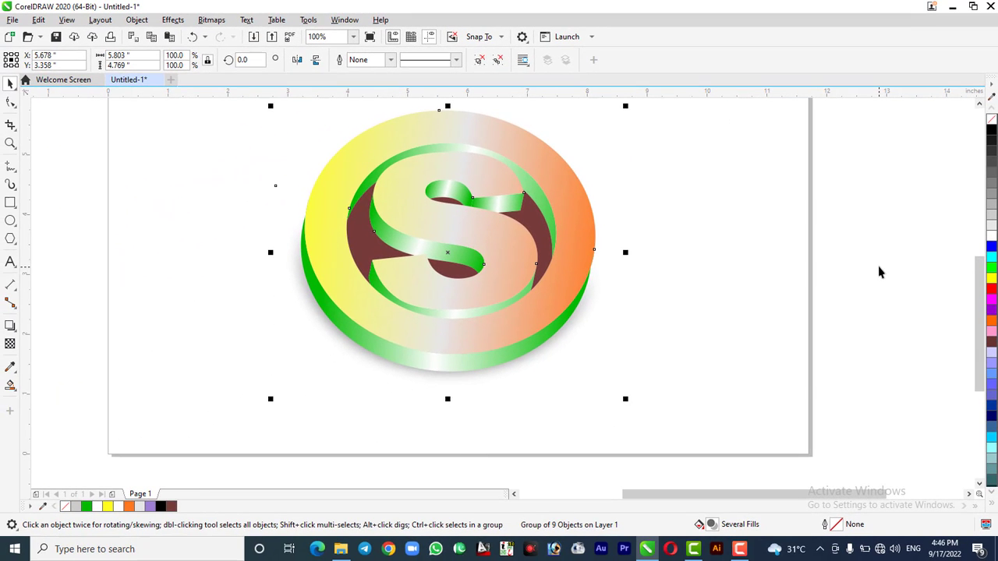
{"action": "left_click", "coordinate": [879, 272]}
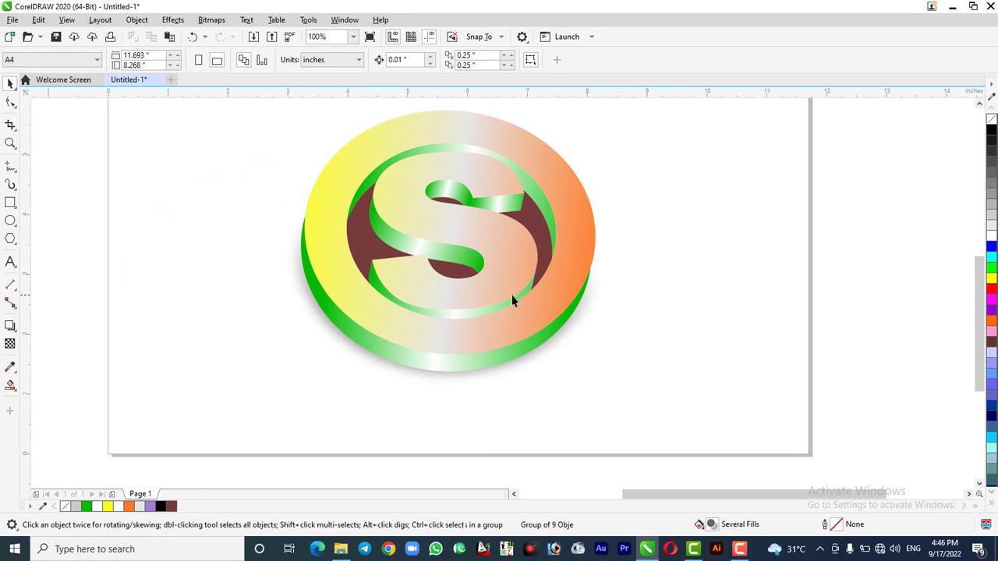
Try moving the grouped emblem toward the page's right side, and undo the move
{"action": "left_click", "coordinate": [418, 298]}
{"action": "left_click_drag", "start_coordinate": [419, 298], "coordinate": [525, 312]}
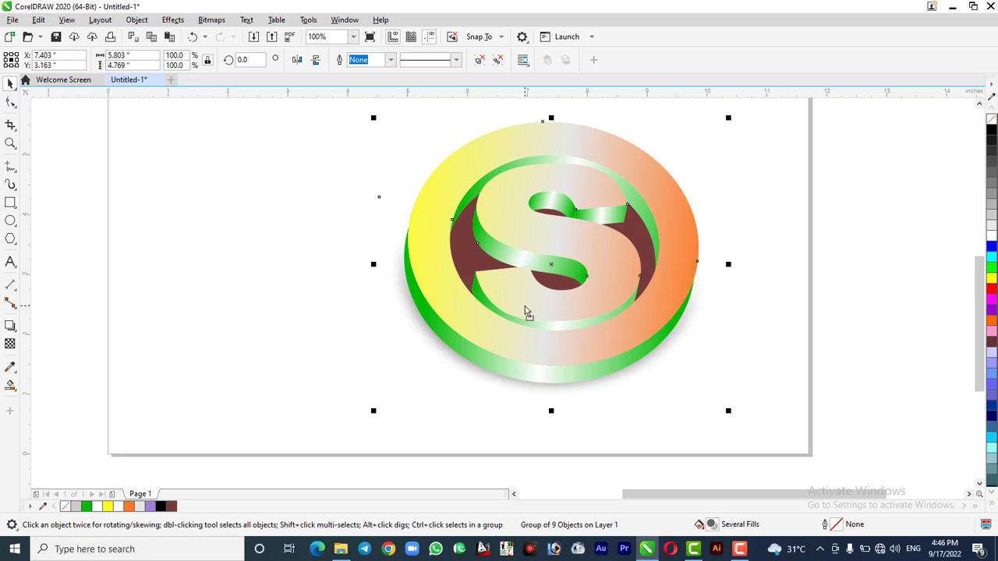
{"action": "key", "text": "ctrl+z"}
Centre the grouped emblem on the page
{"action": "scroll", "coordinate": [429, 290], "scroll_direction": "down", "scroll_amount": 1}
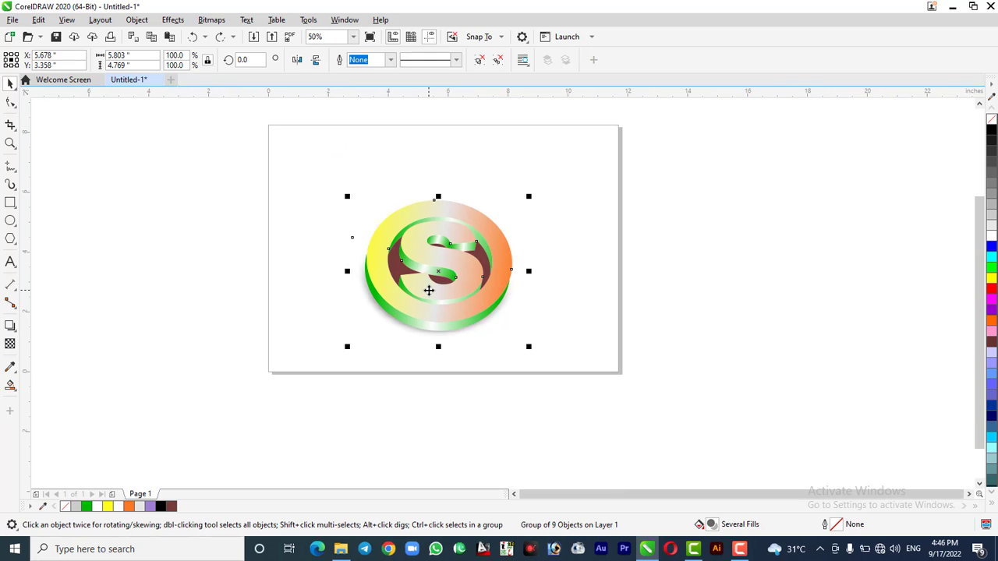
{"action": "key", "text": "p"}
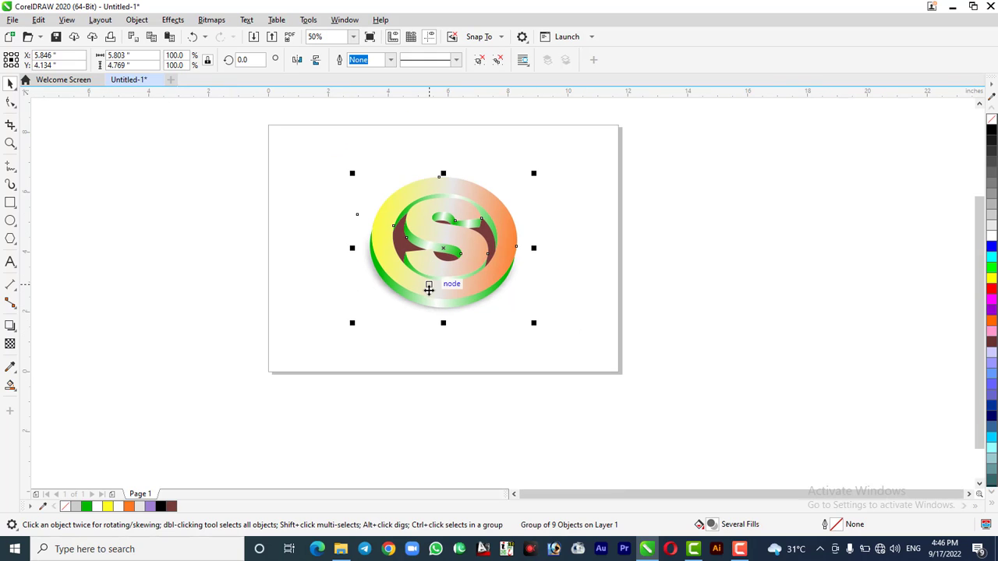
{"action": "left_click", "coordinate": [643, 268]}
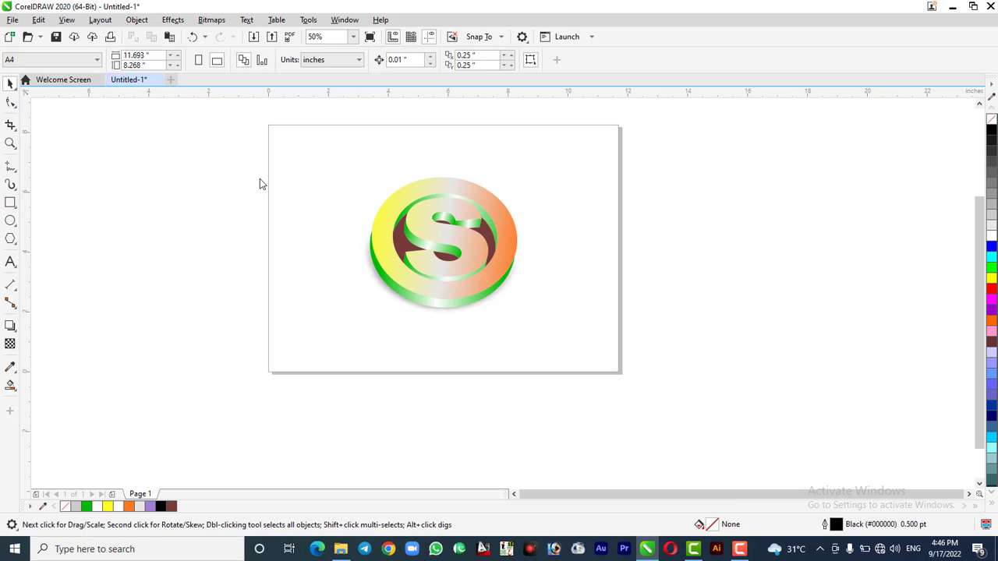
Draw a red-filled rectangle about 10.04 by 7.33 inches over most of the page and place it behind the emblem
{"action": "key", "text": "F6"}
{"action": "left_click_drag", "start_coordinate": [280, 161], "coordinate": [614, 330]}
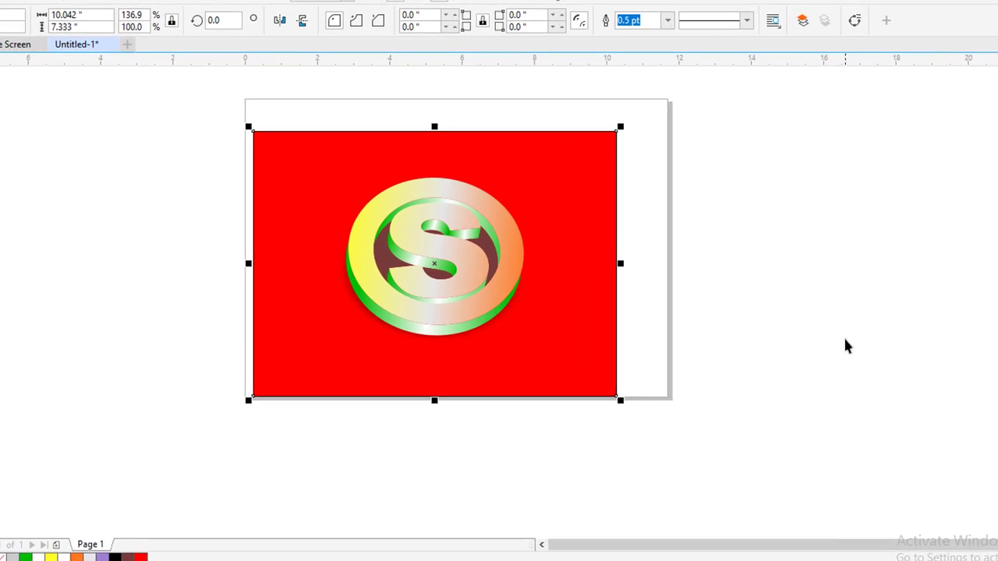
{"action": "left_click", "coordinate": [845, 339]}
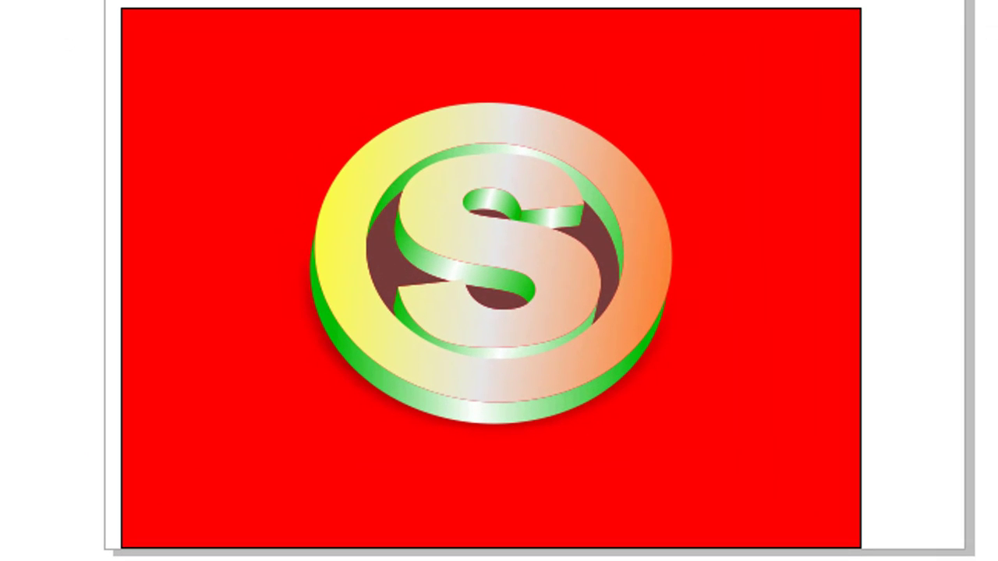